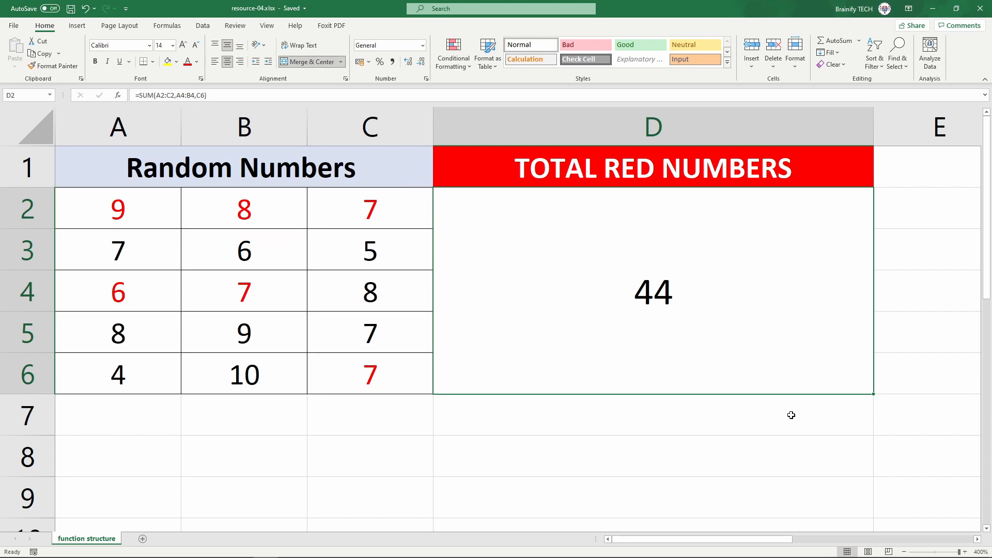
Open D2's total formula in edit mode to review its summed ranges
{"action": "double_click", "coordinate": [802, 343]}
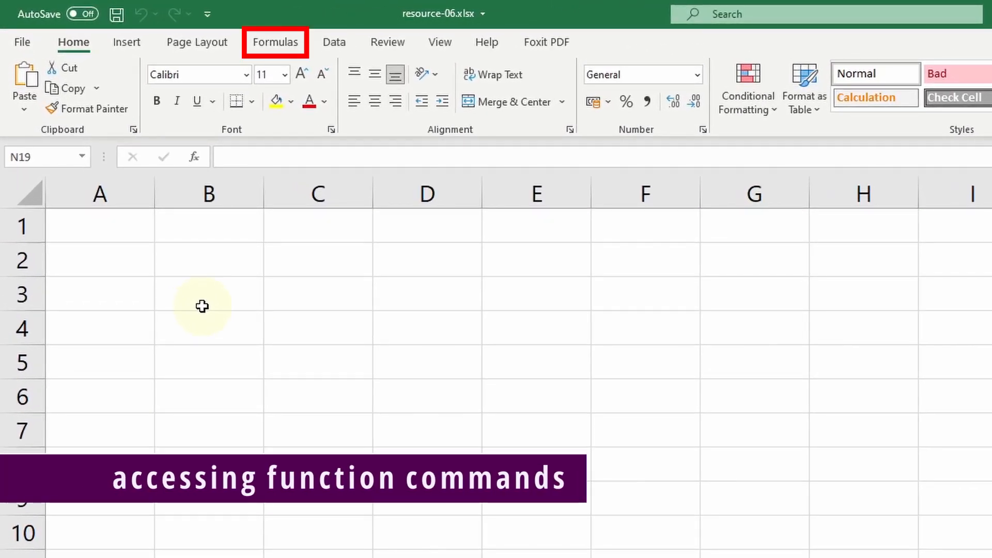
Browse the Financial, Logical, Text, Date & Time, Lookup, Math & Trig, AutoSum and Recently Used function lists
{"action": "left_click", "coordinate": [294, 45]}
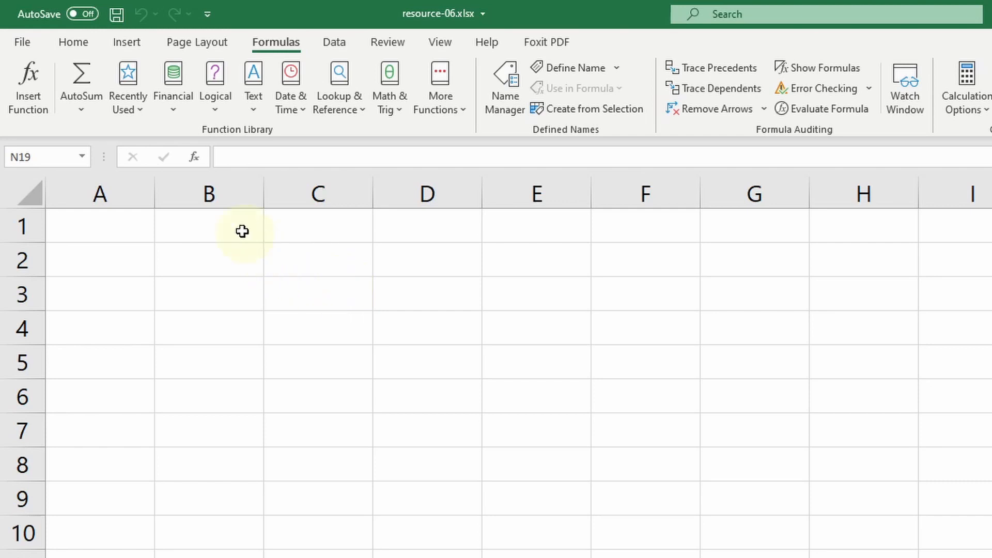
{"action": "left_click", "coordinate": [172, 115]}
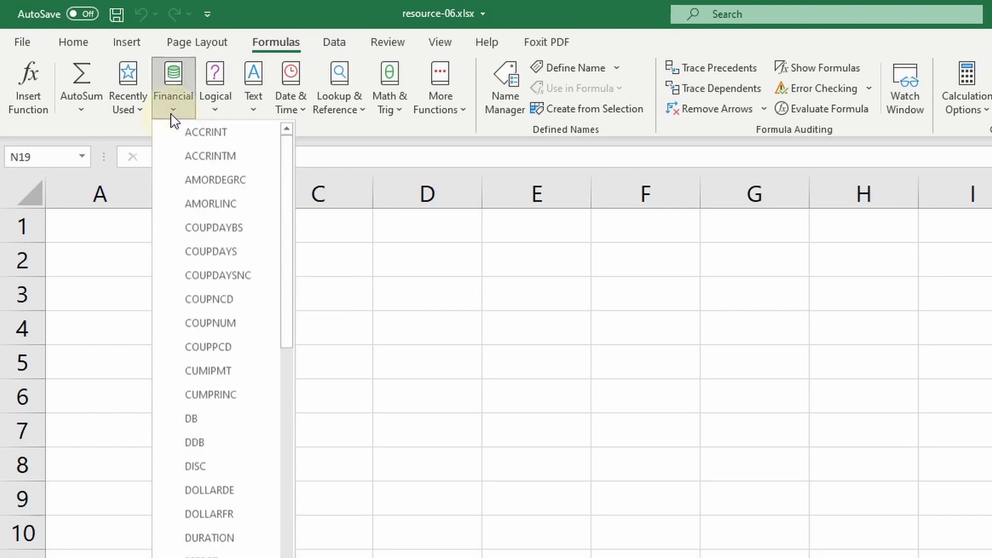
{"action": "left_click", "coordinate": [213, 114]}
{"action": "left_click", "coordinate": [253, 113]}
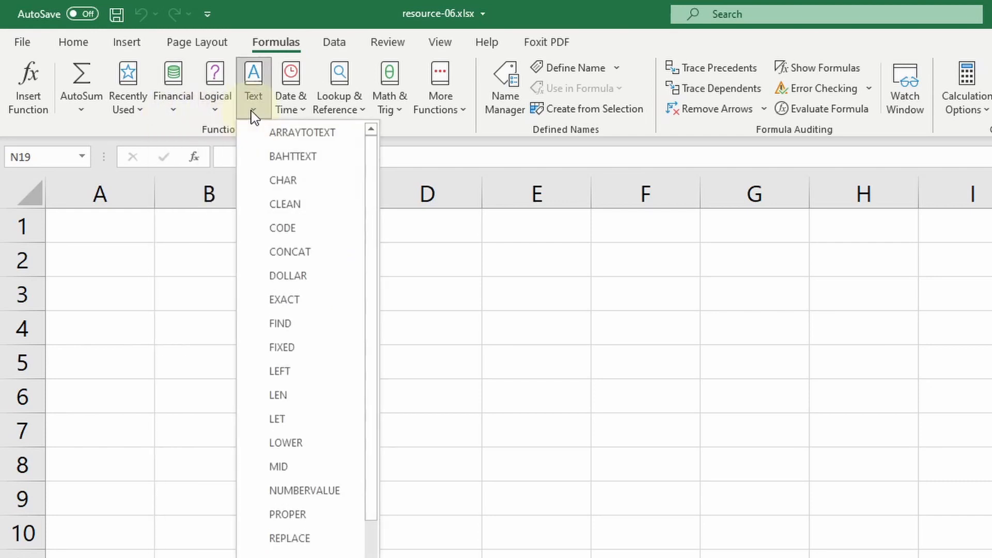
{"action": "left_click", "coordinate": [303, 111]}
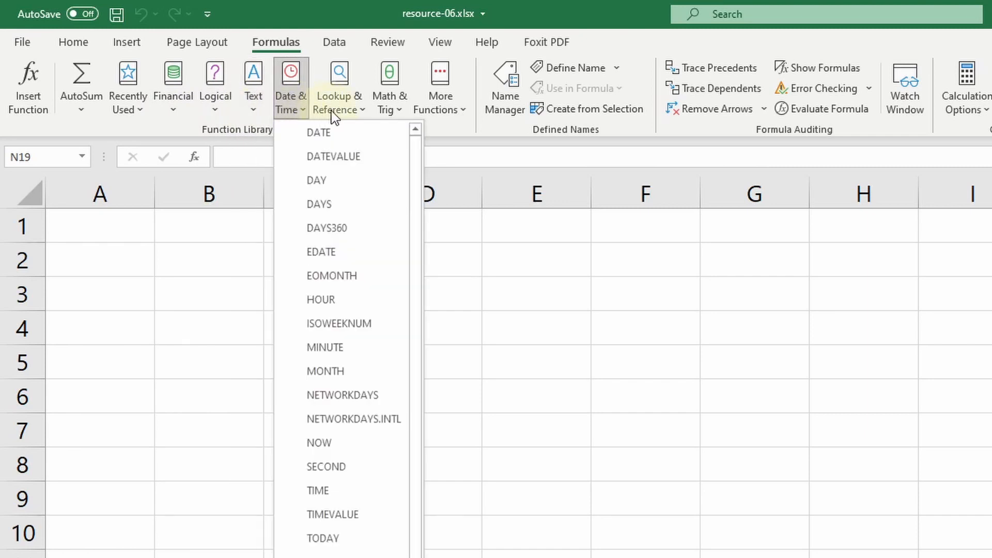
{"action": "left_click", "coordinate": [362, 110]}
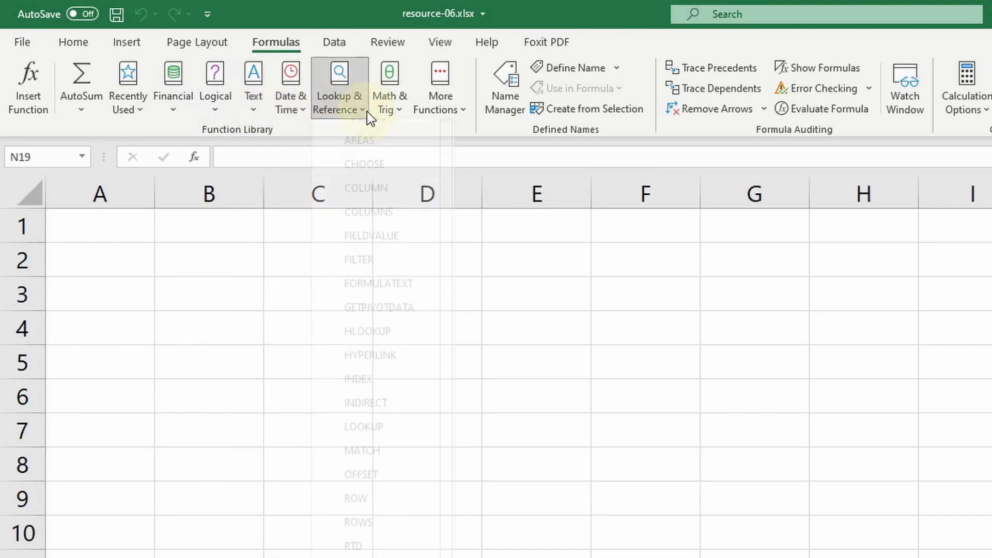
{"action": "left_click", "coordinate": [404, 115]}
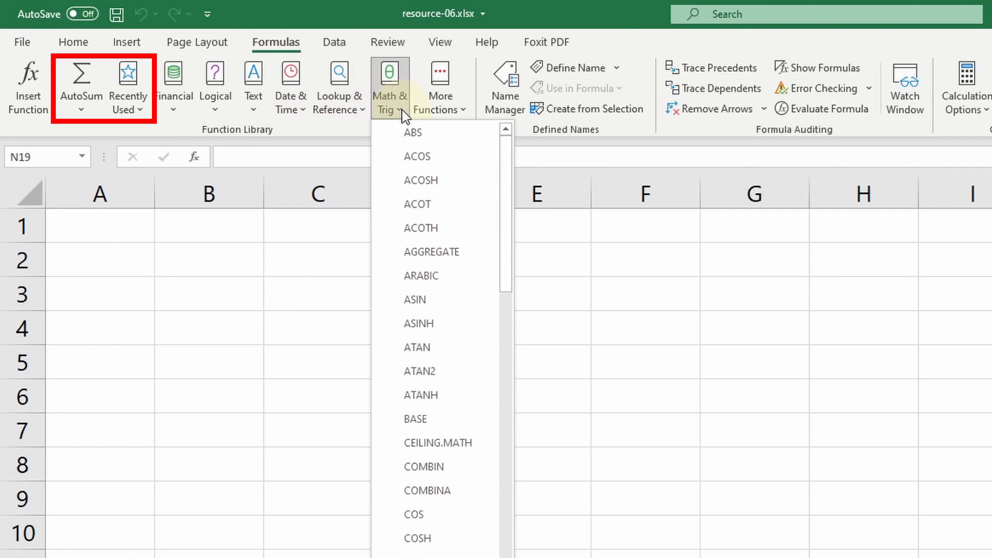
{"action": "left_click", "coordinate": [81, 111]}
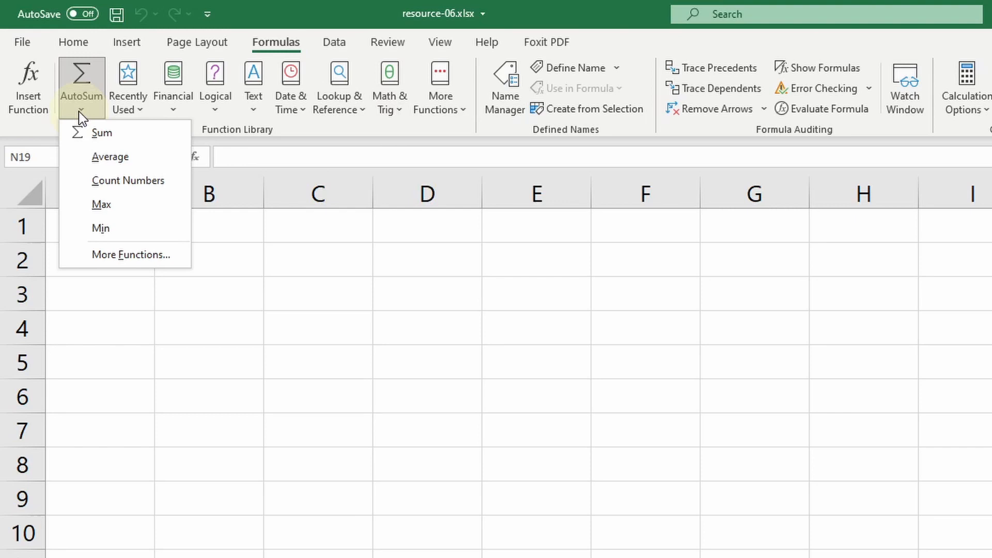
{"action": "left_click", "coordinate": [143, 113]}
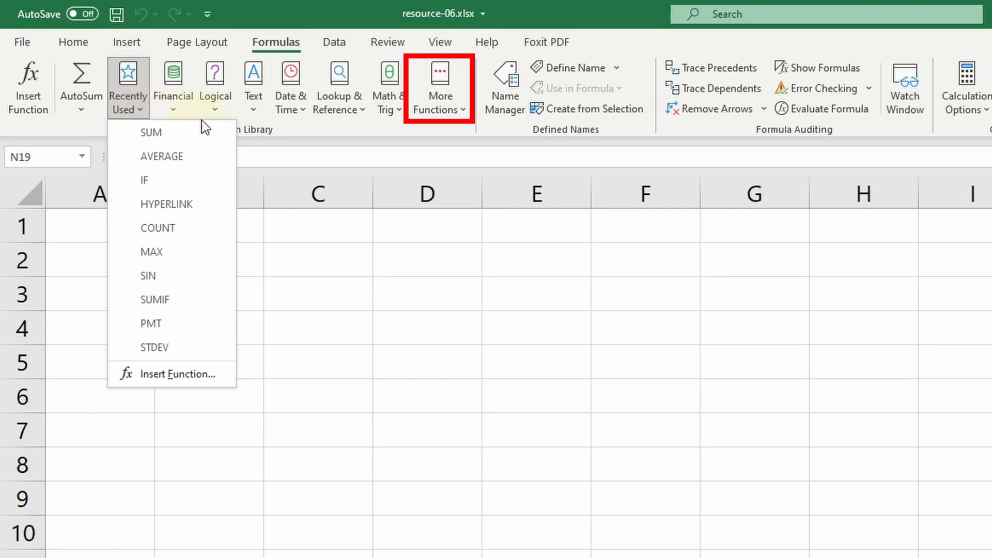
Look through each More Functions submenu, such as Statistical and Engineering
{"action": "left_click", "coordinate": [467, 115]}
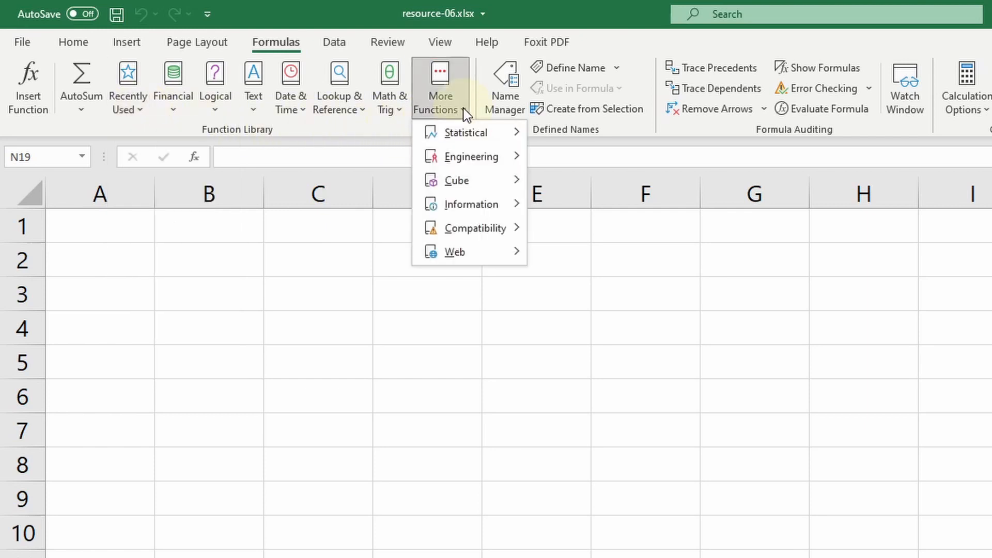
{"action": "mouse_move", "coordinate": [456, 133]}
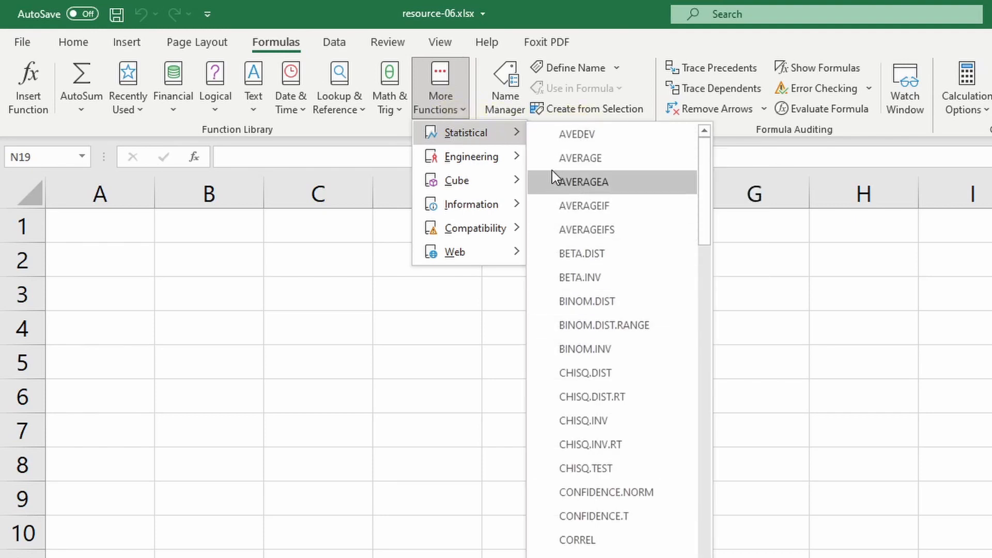
{"action": "mouse_move", "coordinate": [511, 163]}
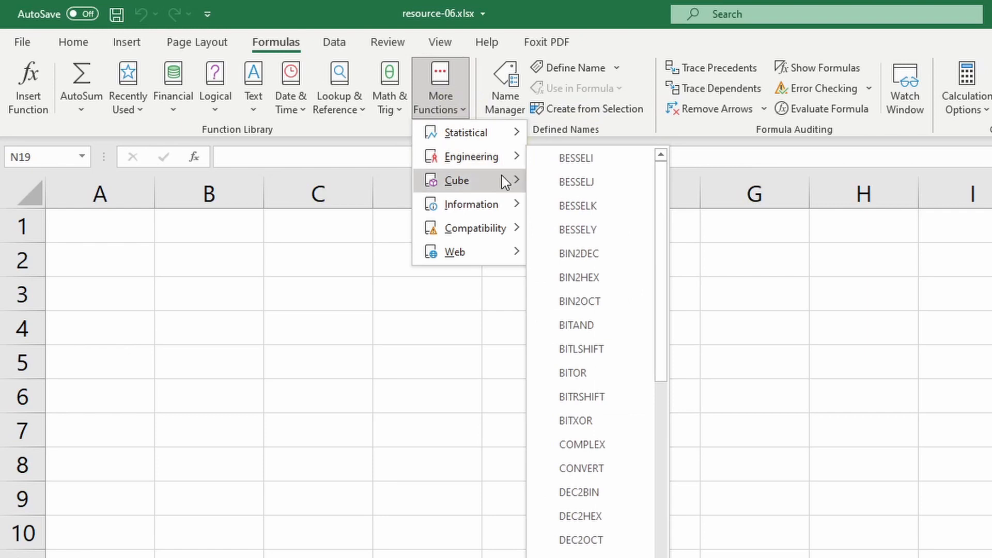
{"action": "mouse_move", "coordinate": [505, 182]}
{"action": "mouse_move", "coordinate": [502, 206]}
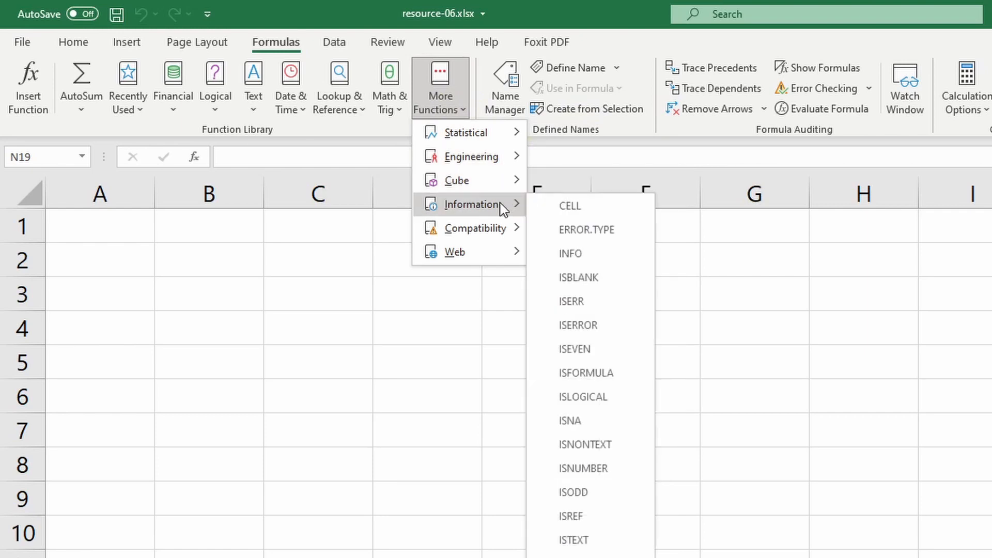
{"action": "mouse_move", "coordinate": [499, 234]}
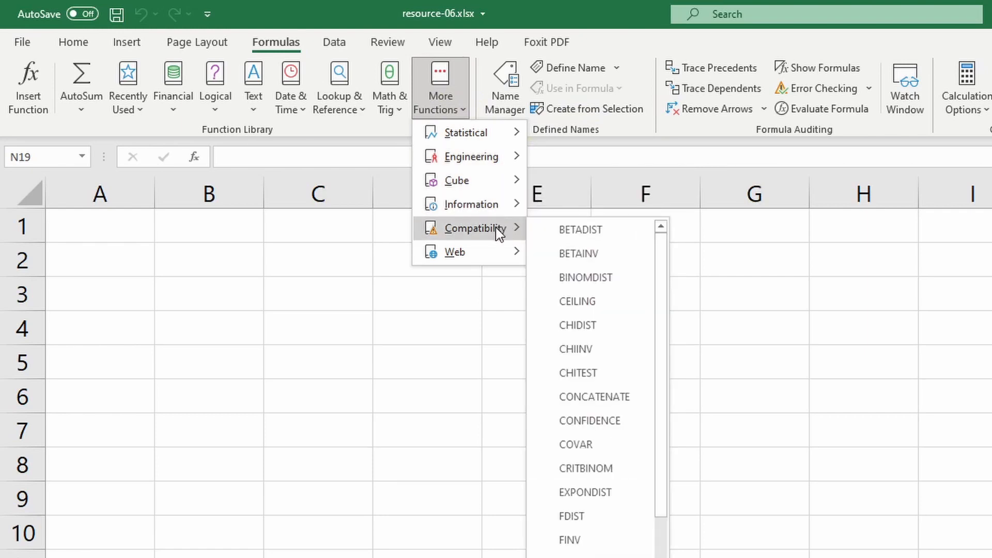
{"action": "mouse_move", "coordinate": [497, 259]}
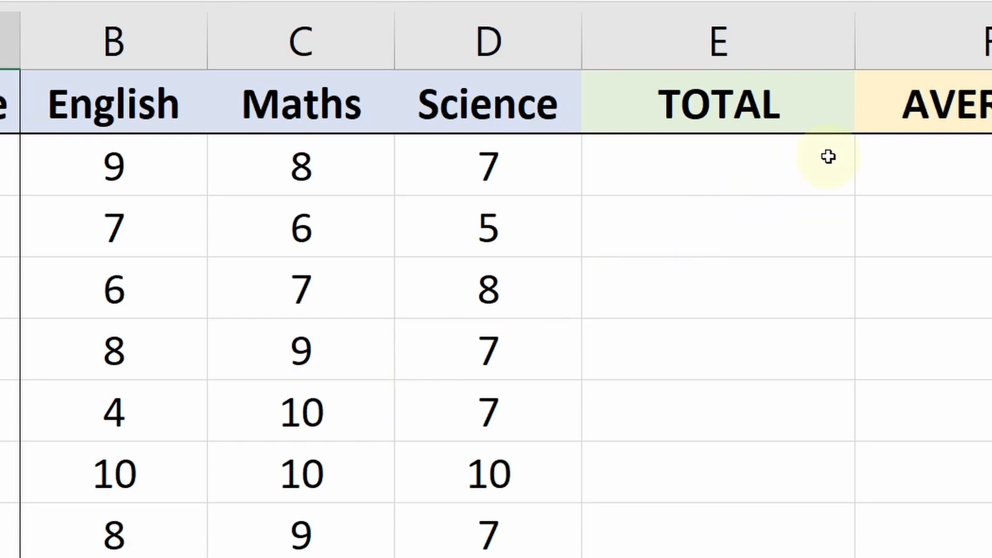
Enter =SUM(B2:D2) in E2 to total the first student's marks (24)
{"action": "left_click", "coordinate": [802, 167]}
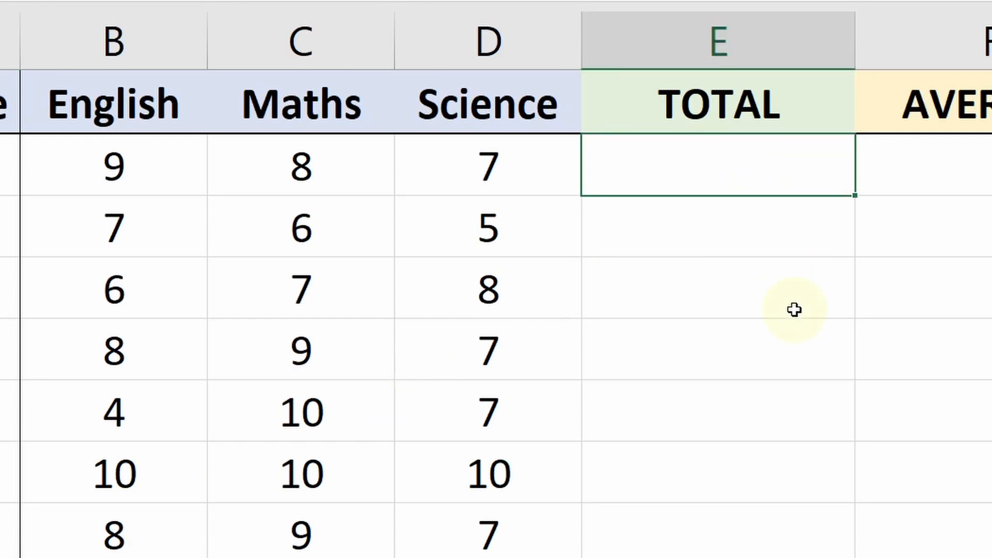
{"action": "type", "text": "=sum"}
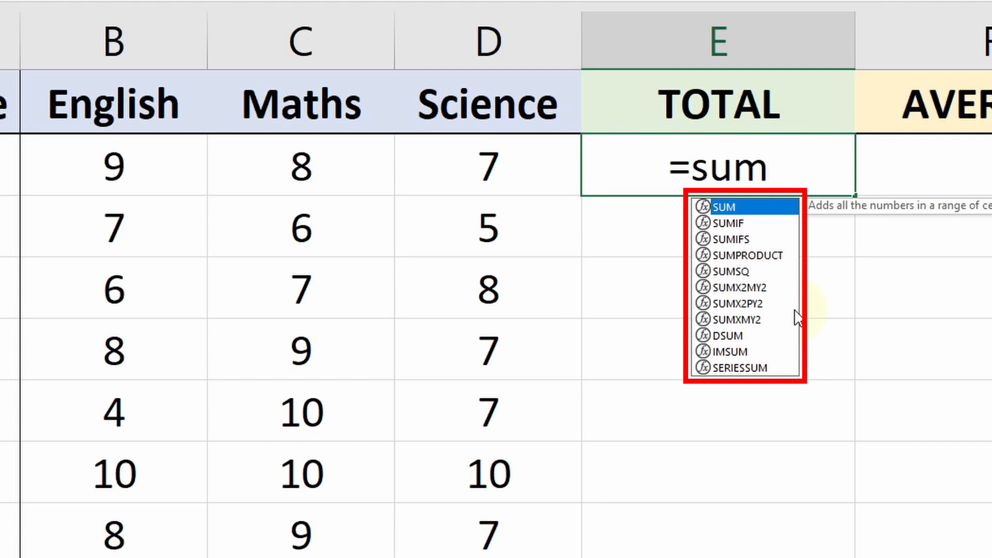
{"action": "double_click", "coordinate": [702, 207]}
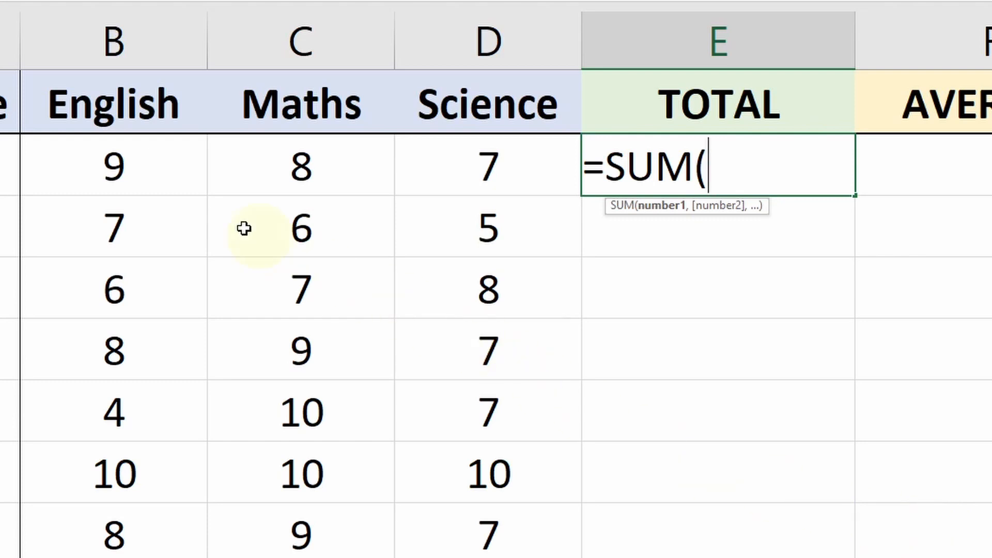
{"action": "left_click_drag", "start_coordinate": [166, 172], "coordinate": [445, 182]}
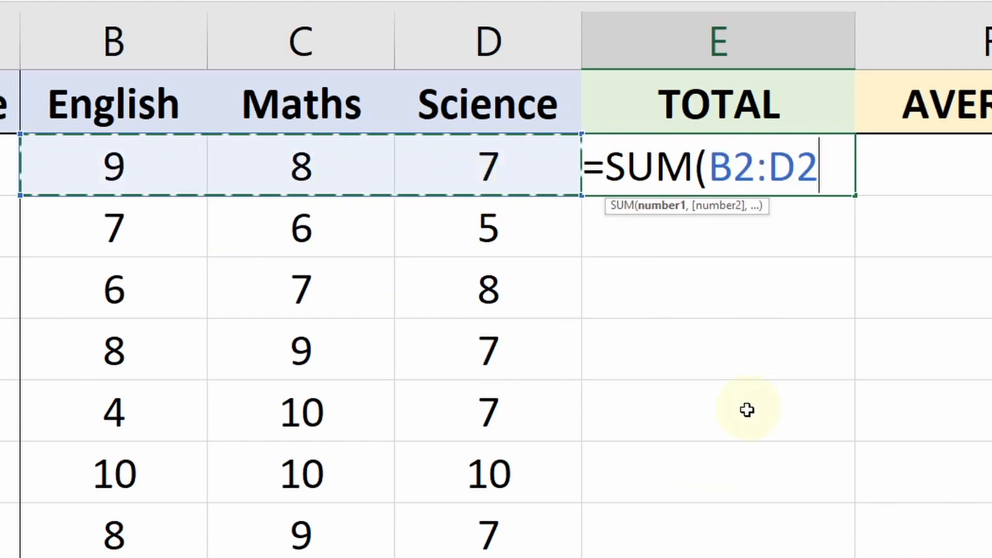
{"action": "key", "text": "Return"}
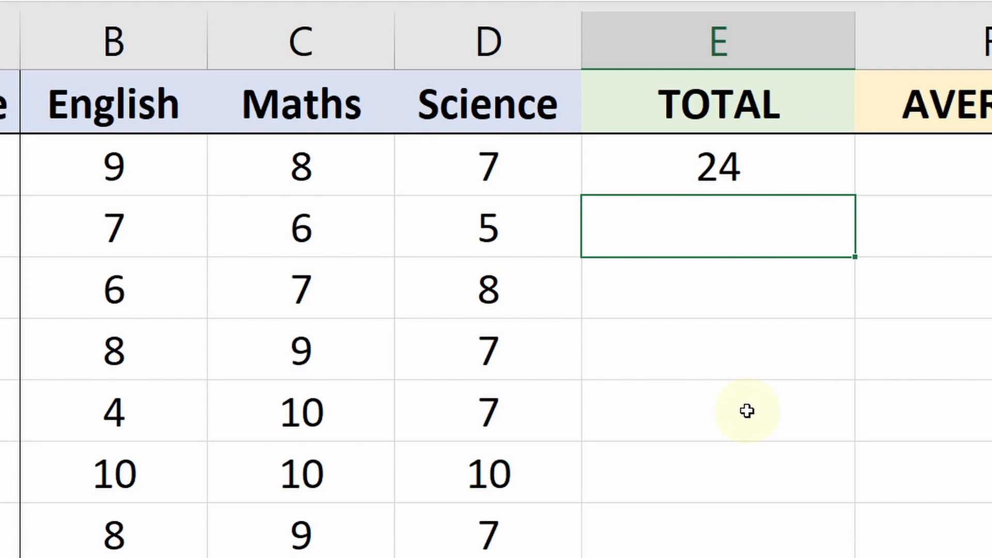
Check E2's SUM formula and copy it down to E10 for every student
{"action": "double_click", "coordinate": [832, 189]}
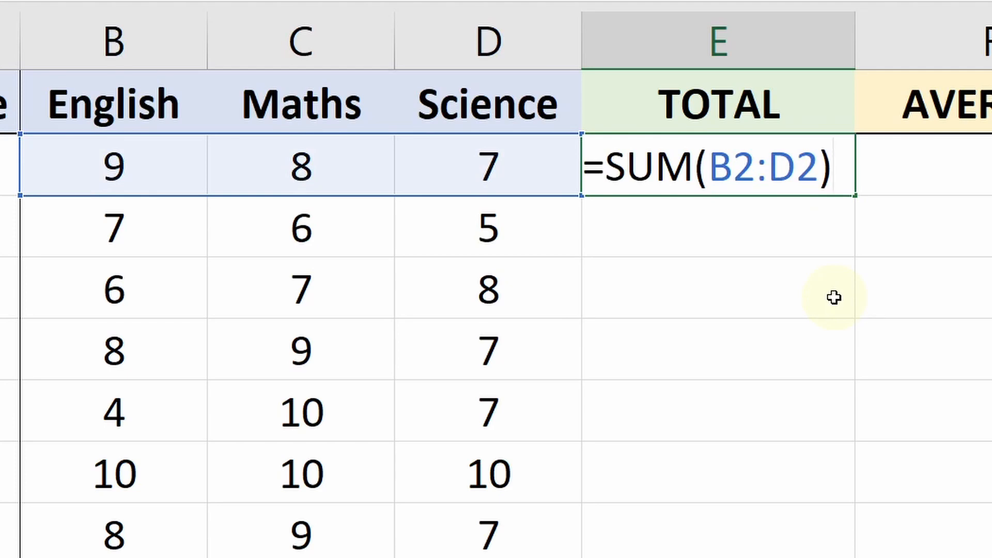
{"action": "key", "text": "Escape"}
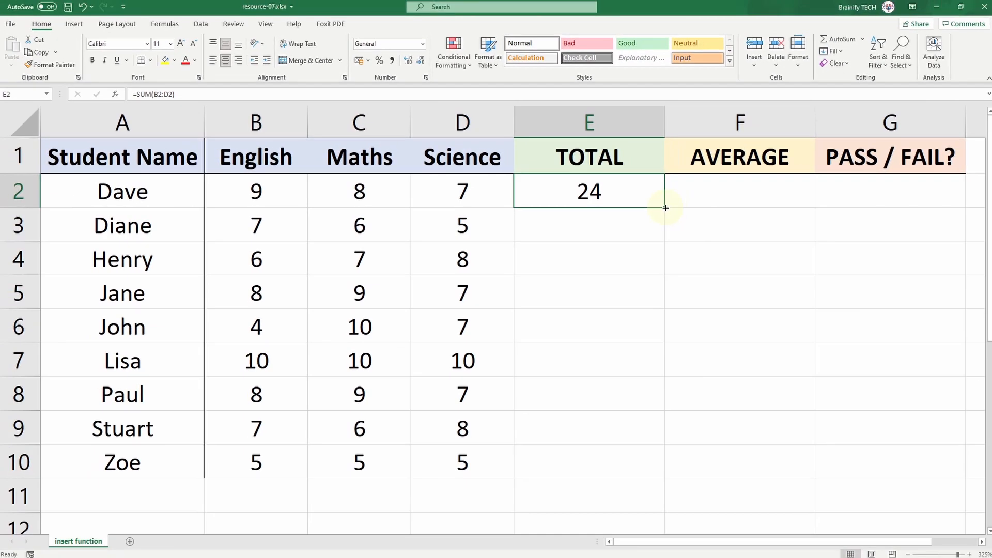
{"action": "double_click", "coordinate": [665, 208]}
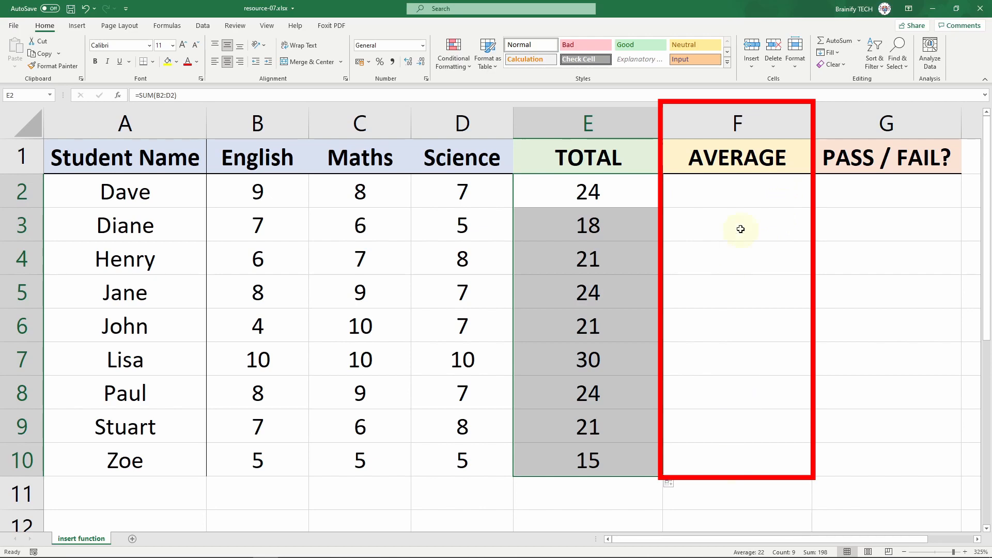
{"action": "left_click", "coordinate": [745, 193]}
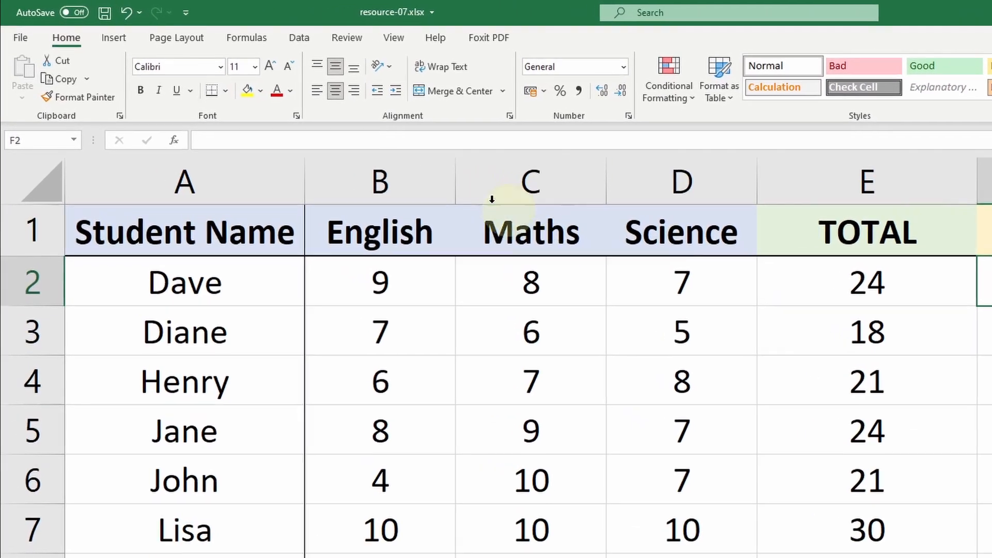
Open Insert Function for F2 and scroll the category list, keeping Most Recently Used
{"action": "left_click", "coordinate": [255, 40]}
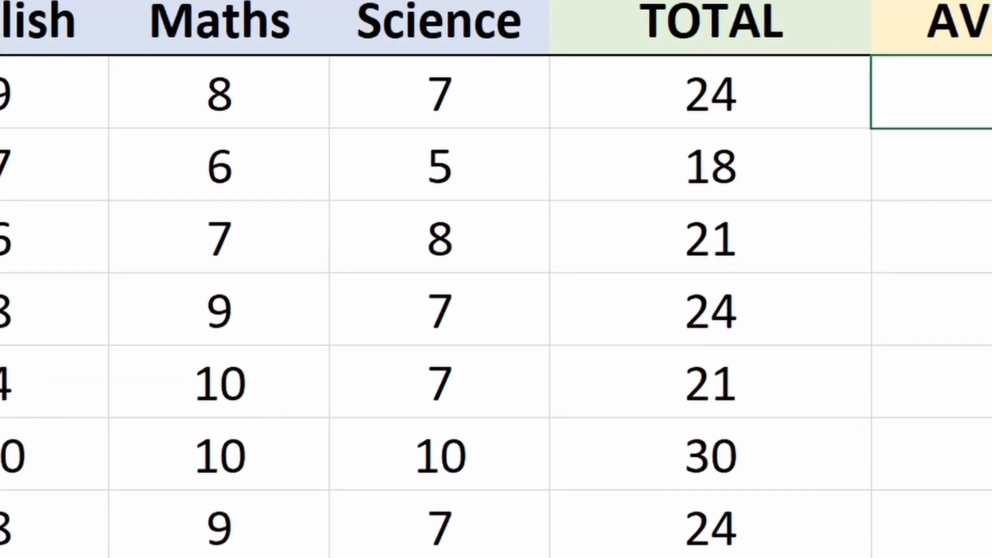
{"action": "left_click", "coordinate": [27, 82]}
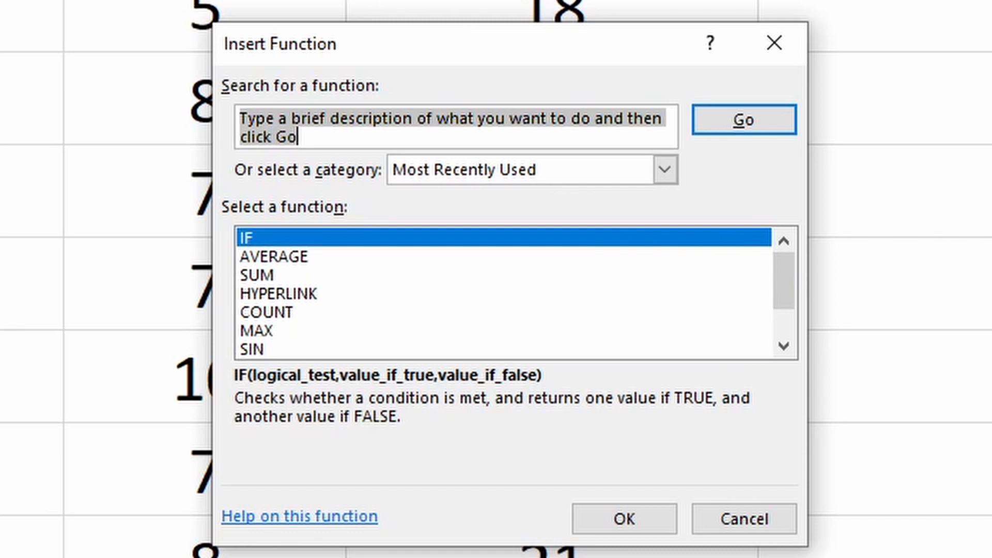
{"action": "left_click", "coordinate": [670, 173]}
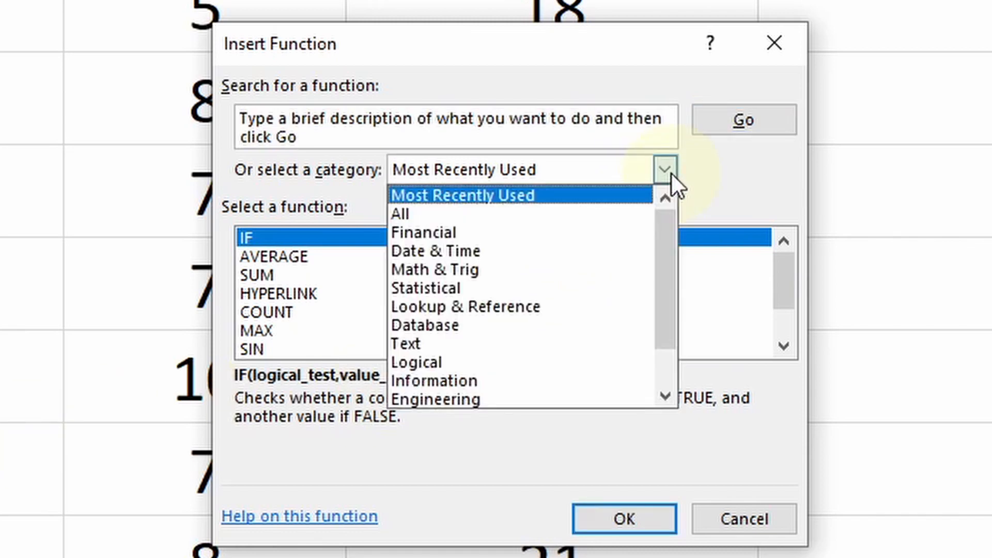
{"action": "left_click_drag", "start_coordinate": [674, 221], "coordinate": [671, 324]}
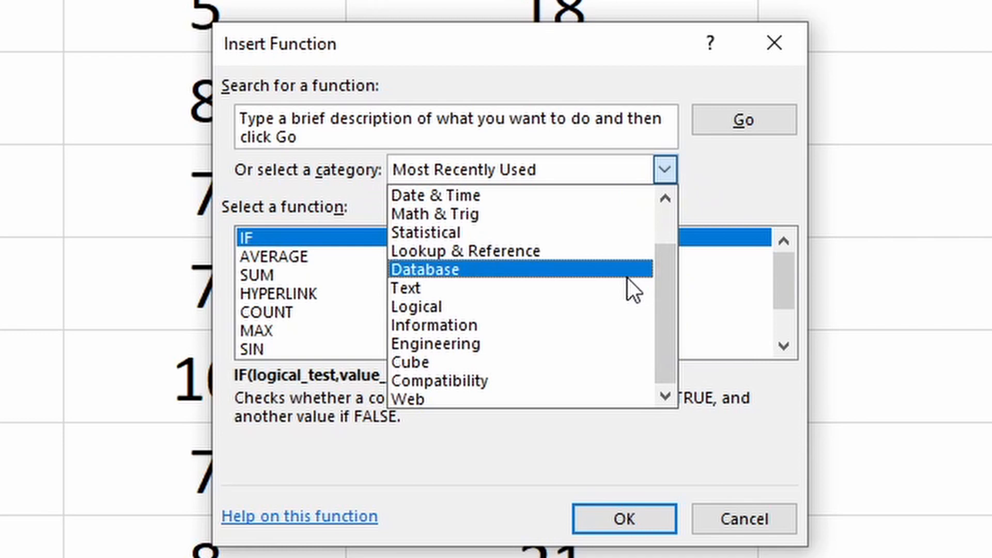
{"action": "left_click_drag", "start_coordinate": [661, 278], "coordinate": [687, 214]}
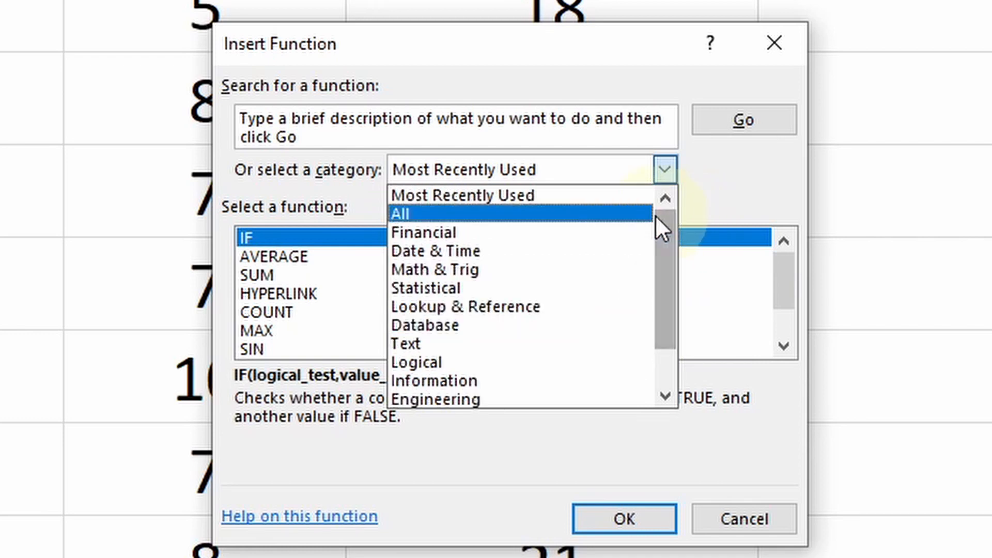
{"action": "left_click", "coordinate": [716, 179]}
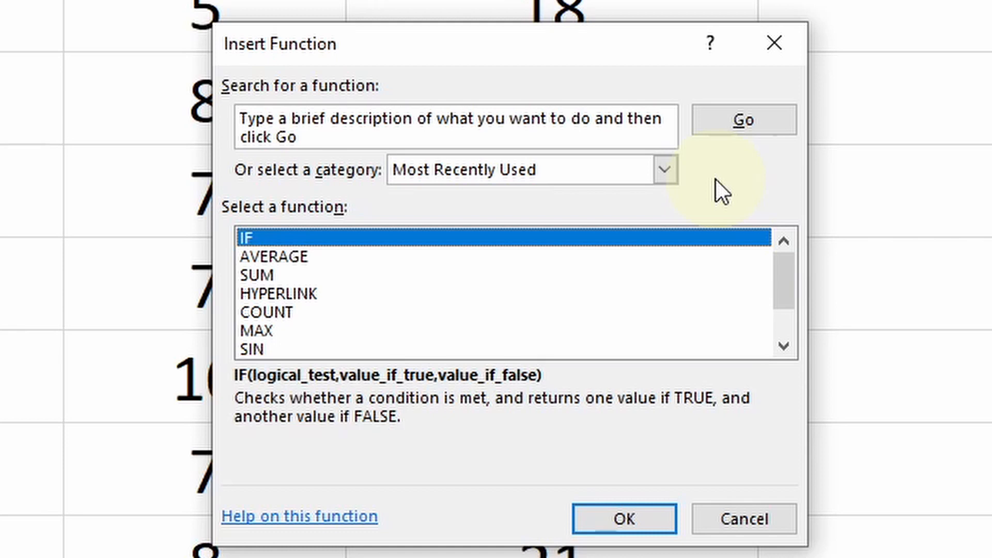
Search for 'average' and choose the AVERAGE function
{"action": "left_click_drag", "start_coordinate": [313, 138], "coordinate": [196, 118]}
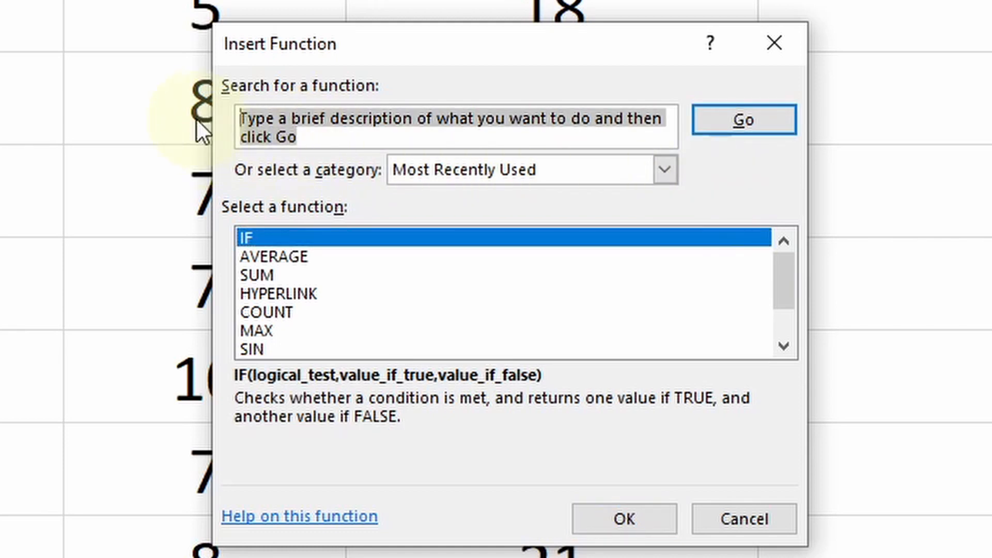
{"action": "type", "text": "average"}
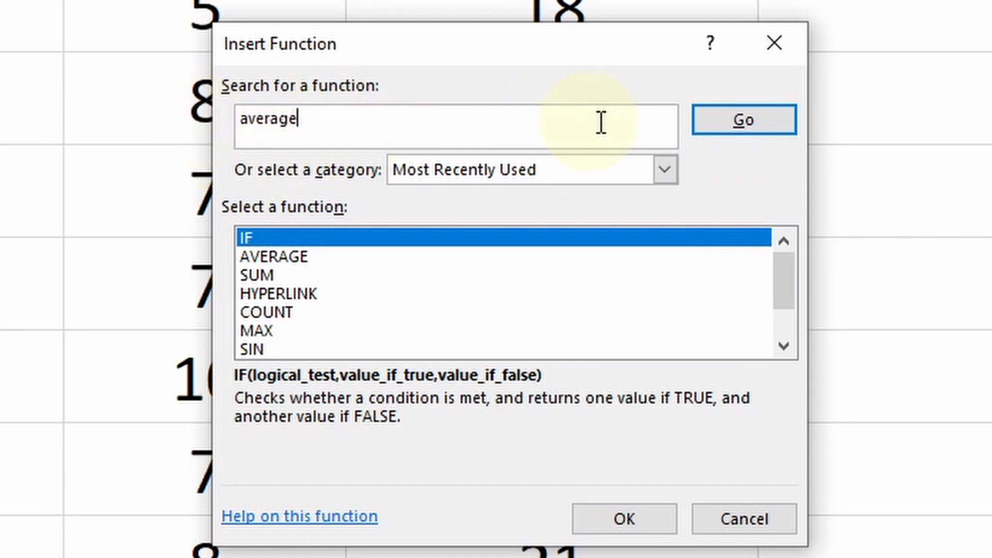
{"action": "left_click", "coordinate": [741, 133]}
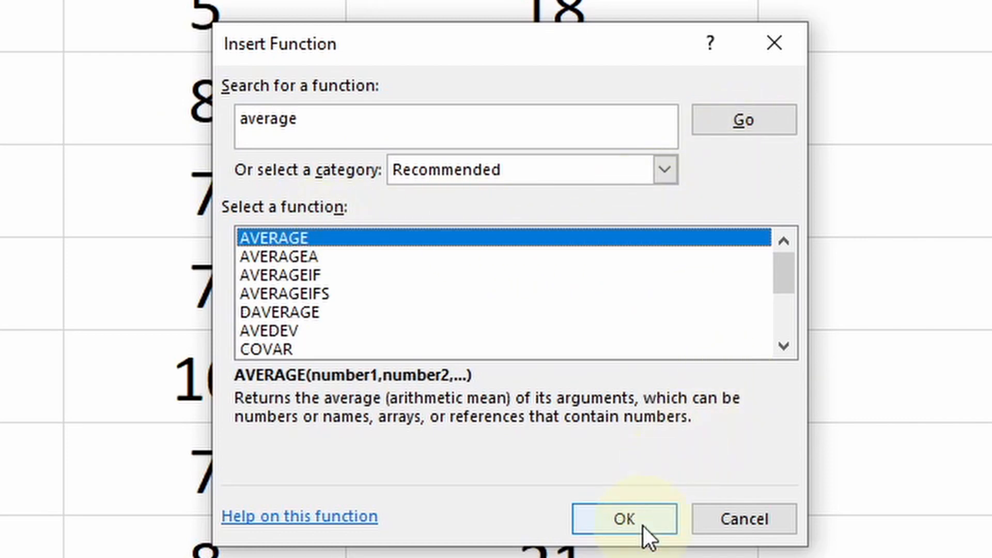
{"action": "left_click", "coordinate": [624, 519]}
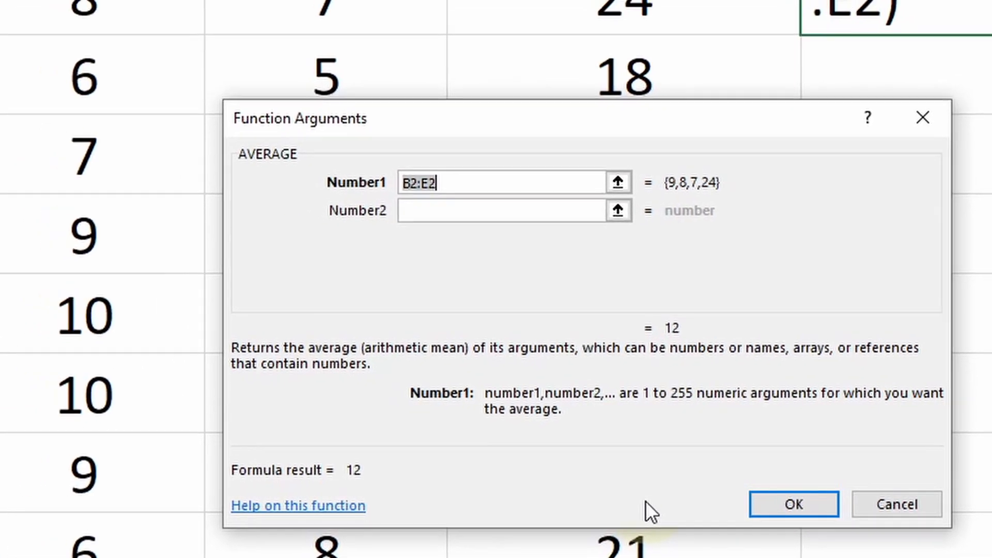
Change Number1 from B2:E2 to B2:D2 and confirm, giving an average of 8
{"action": "left_click", "coordinate": [453, 171]}
{"action": "left_click_drag", "start_coordinate": [534, 213], "coordinate": [444, 215]}
{"action": "key", "text": "BackSpace"}
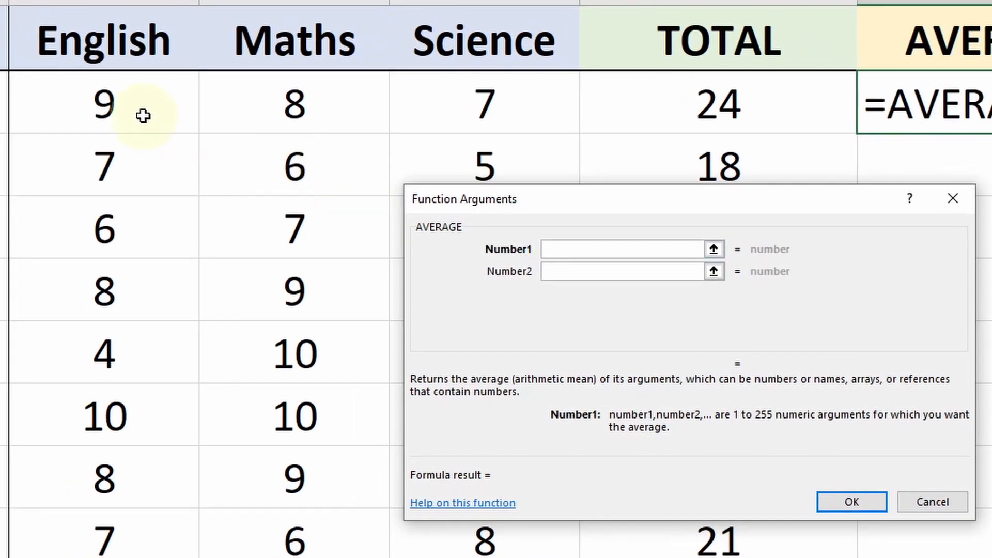
{"action": "left_click_drag", "start_coordinate": [139, 116], "coordinate": [455, 131]}
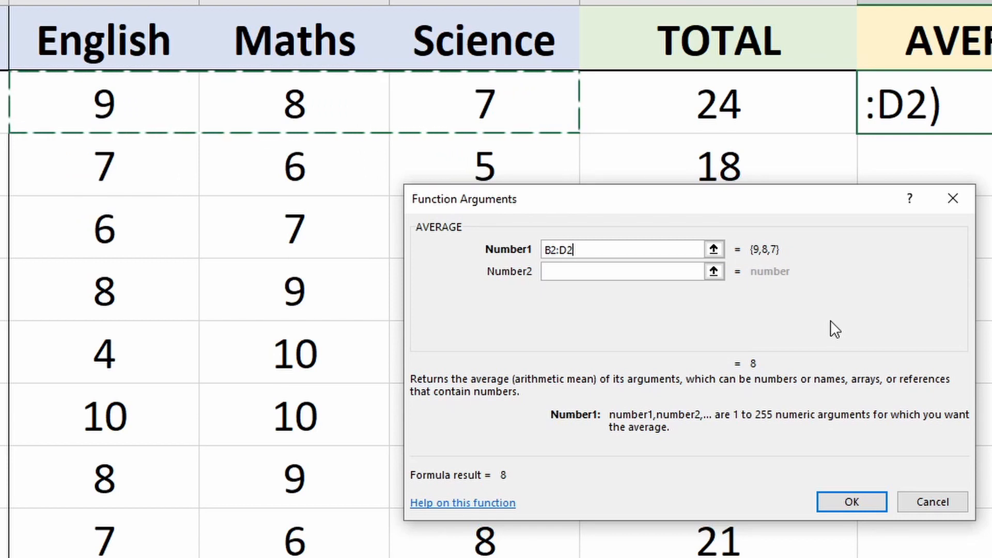
{"action": "left_click", "coordinate": [860, 509]}
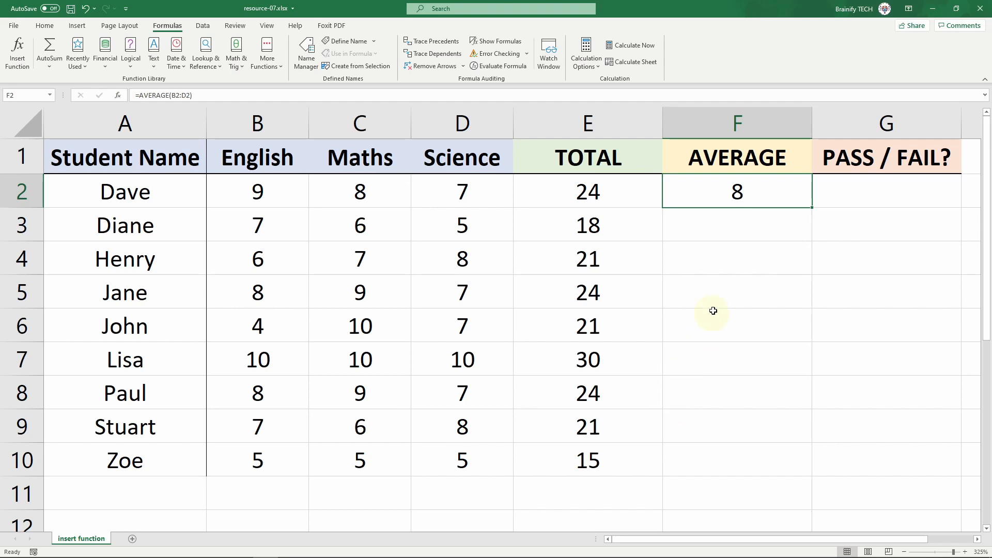
Fill the AVERAGE formula from F2 down to F10
{"action": "double_click", "coordinate": [812, 208]}
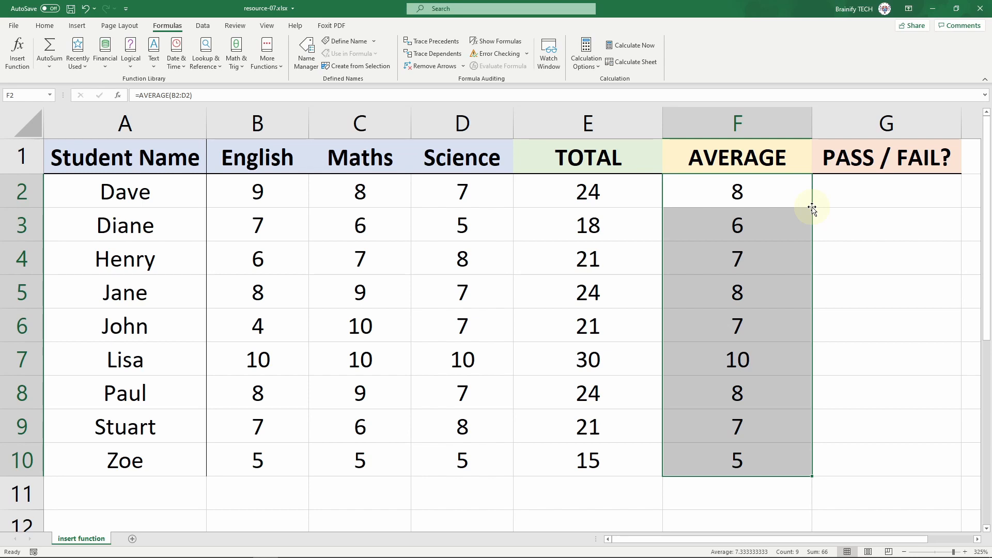
Insert an IF function in G2 with the logical test F2<8
{"action": "left_click", "coordinate": [913, 197]}
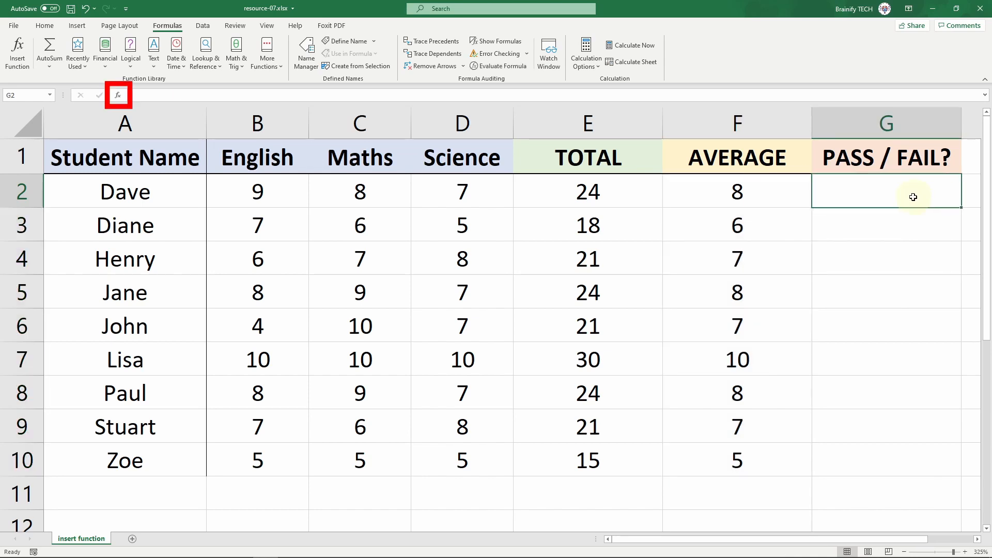
{"action": "left_click", "coordinate": [117, 96]}
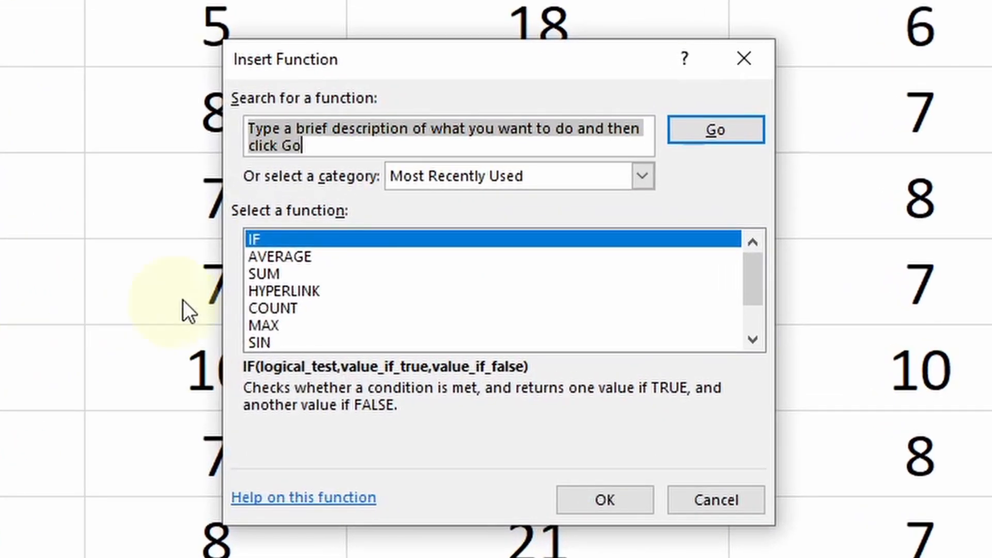
{"action": "left_click", "coordinate": [305, 242]}
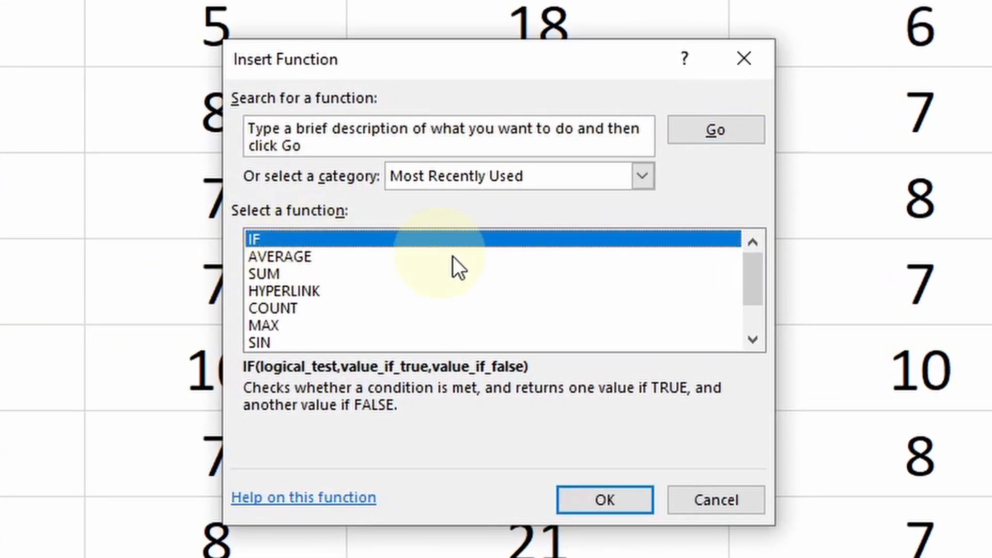
{"action": "left_click", "coordinate": [622, 498]}
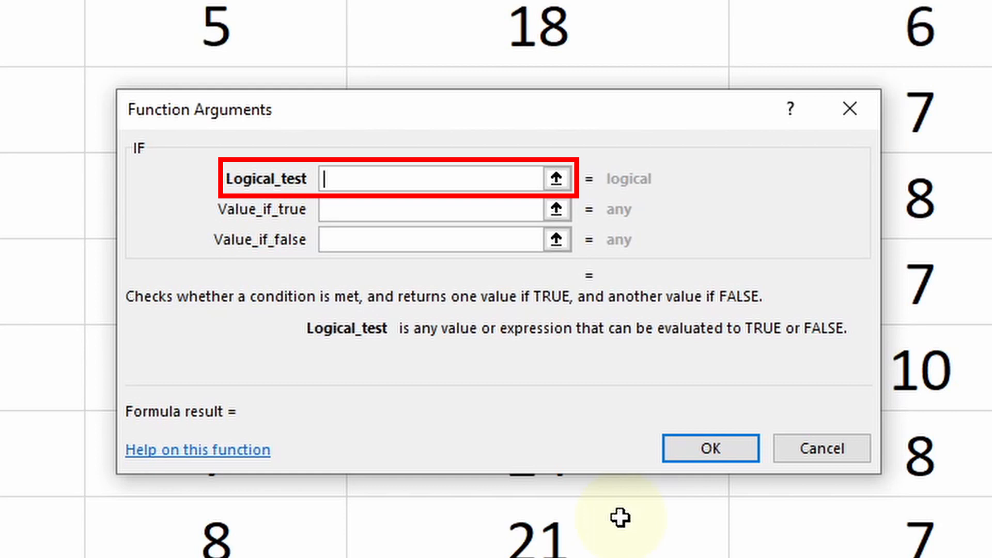
{"action": "type", "text": "F2"}
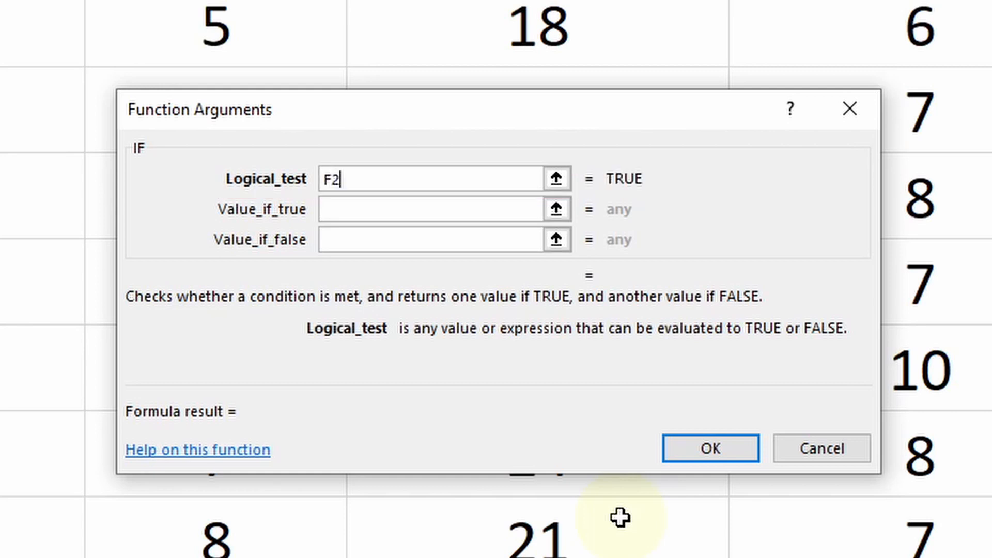
{"action": "type", "text": "<8"}
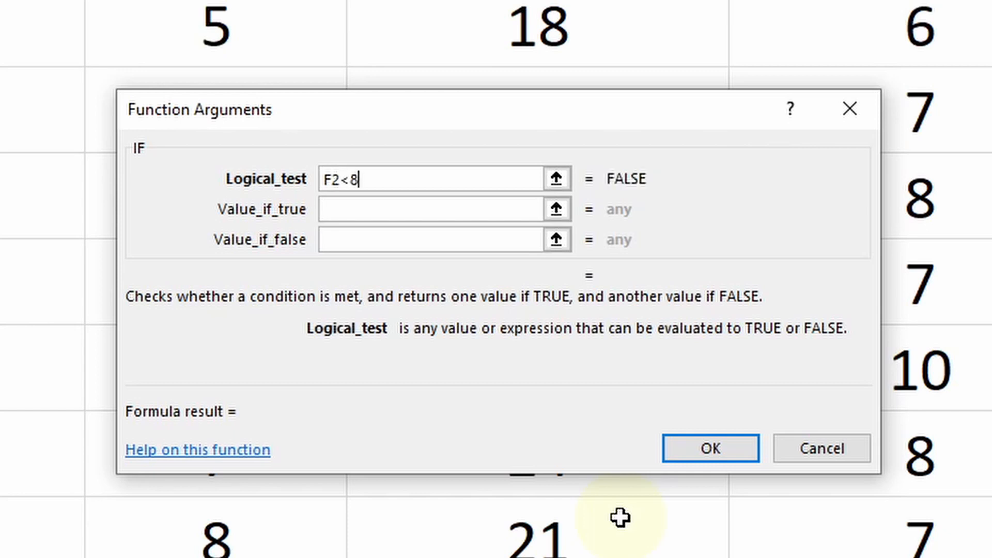
{"action": "key", "text": "Tab"}
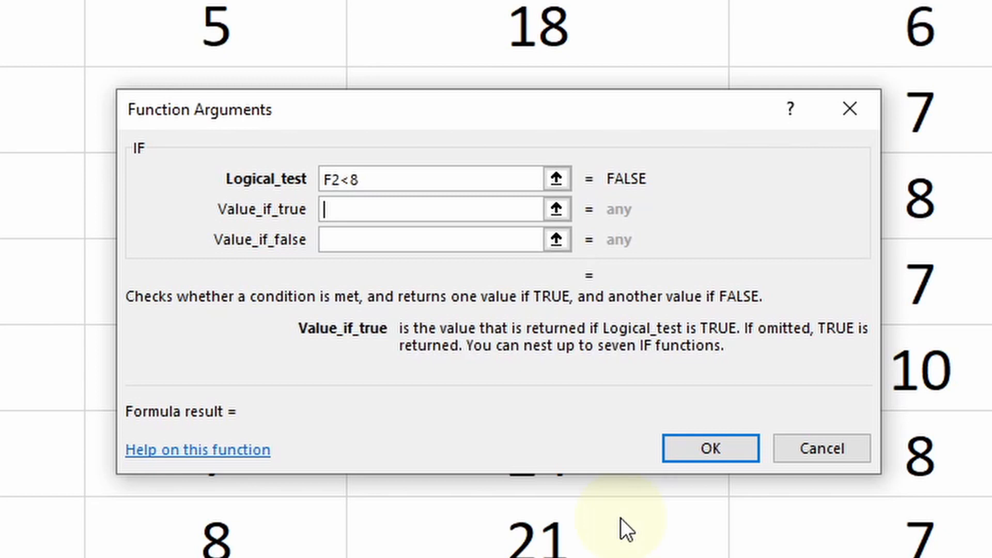
Set the IF results to FAIL when true and PASS when false, then confirm
{"action": "type", "text": "FAIL"}
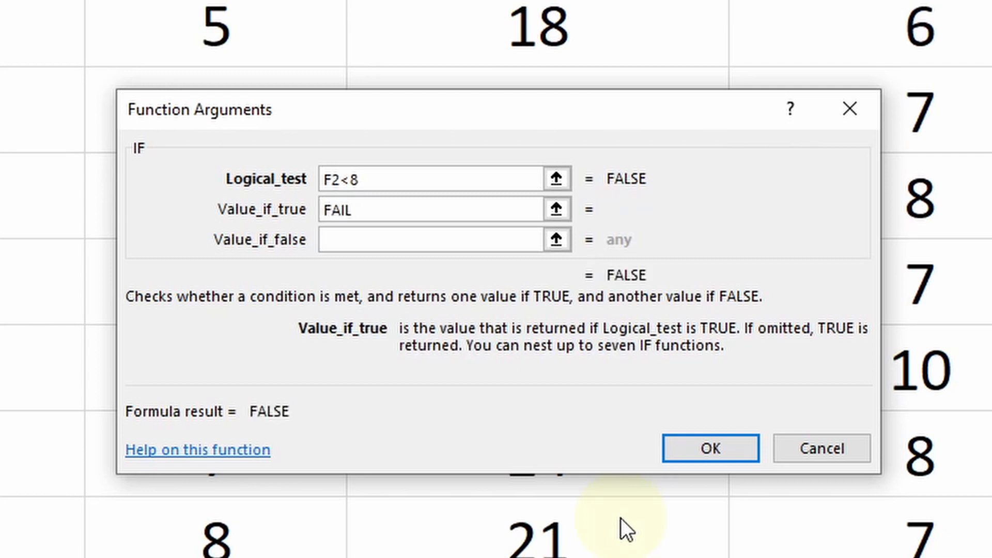
{"action": "key", "text": "Tab"}
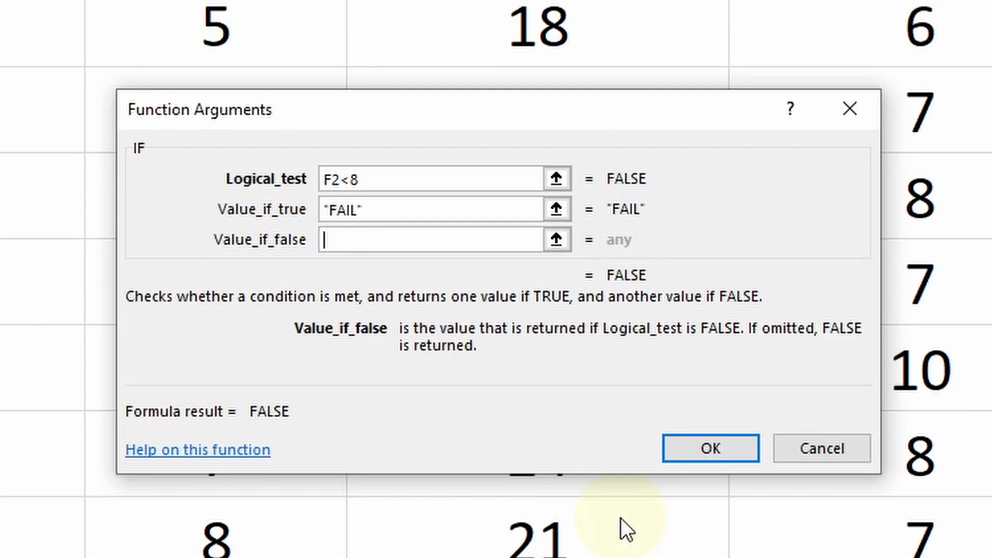
{"action": "type", "text": "PASS"}
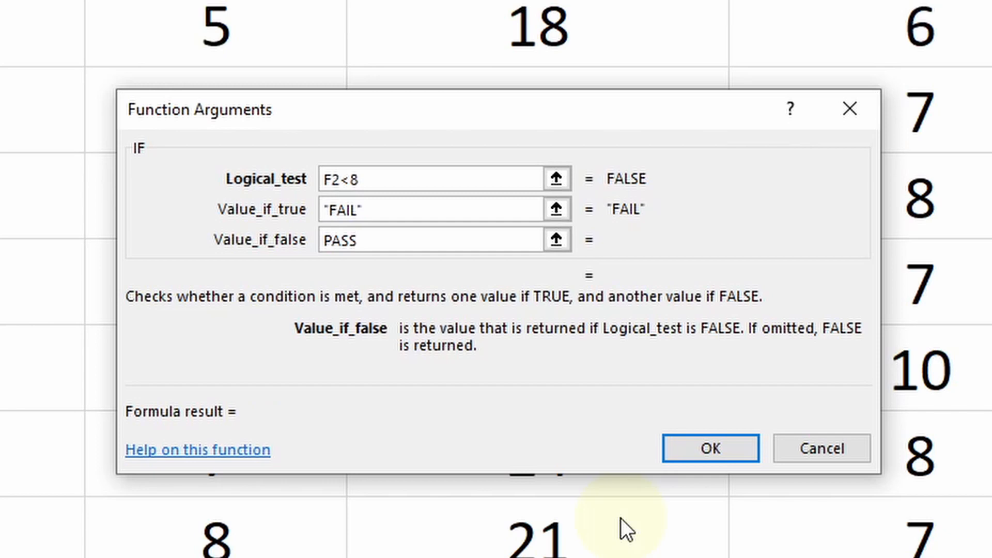
{"action": "left_click", "coordinate": [675, 457]}
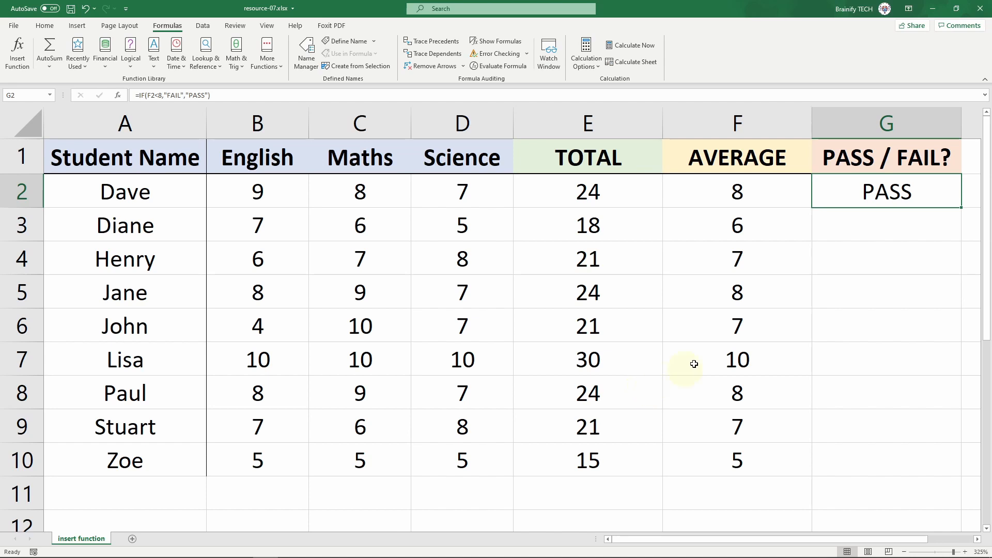
Copy G2's PASS/FAIL IF formula down to G10 for all students
{"action": "double_click", "coordinate": [962, 208]}
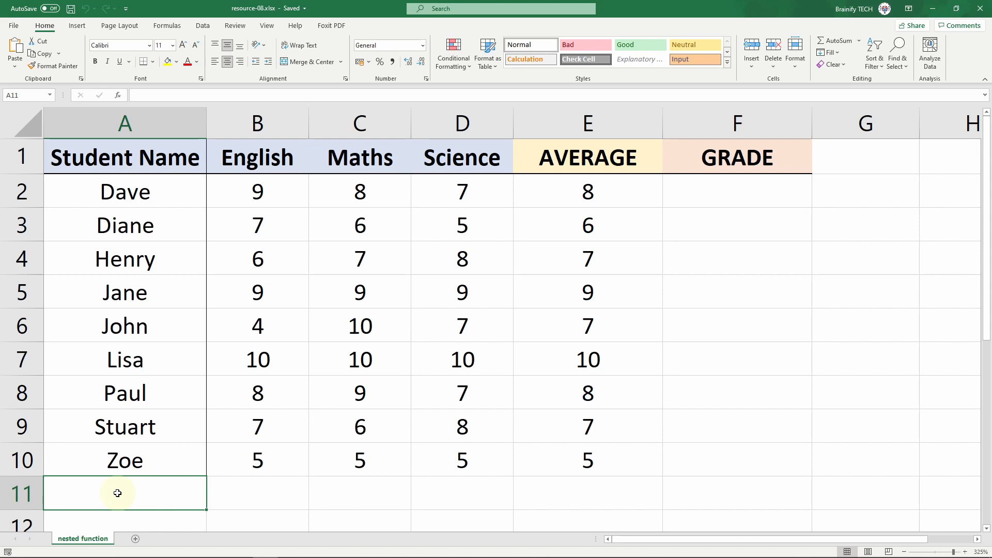
Paste and commit the nested IF grade formula =IF(E2>=8,"A",IF(E2>=7,"B",IF(E2>=6,"C","F"))) in F2
{"action": "double_click", "coordinate": [797, 191]}
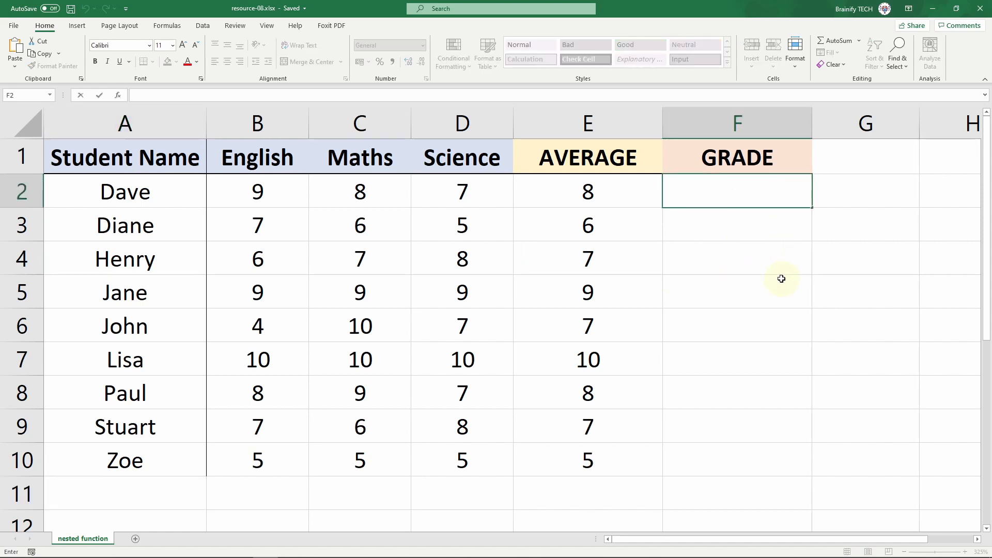
{"action": "type", "text": "=IF(E2>=8,\"A\",IF(E2>=7,\"B\",IF(E2>=6,\"C\",\"F\")))"}
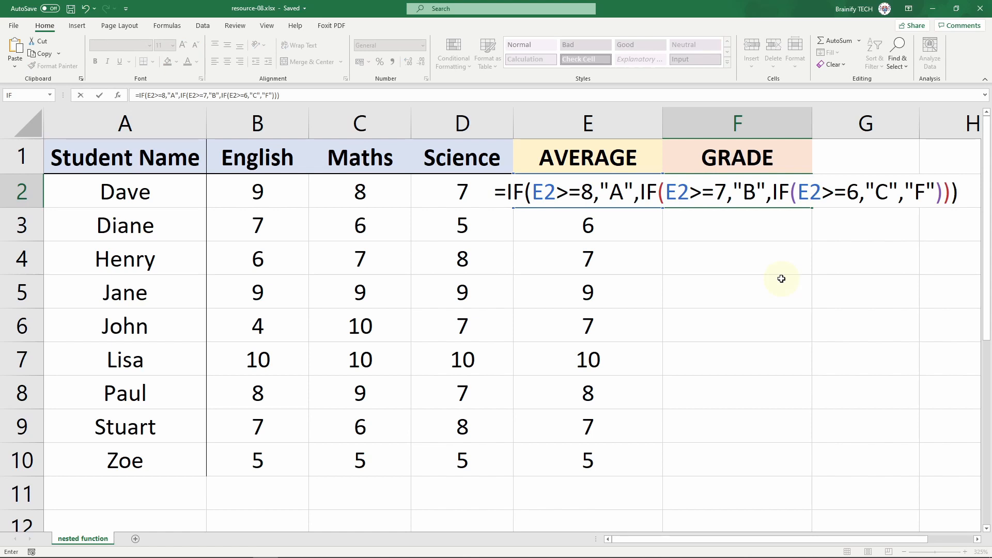
{"action": "key", "text": "Return"}
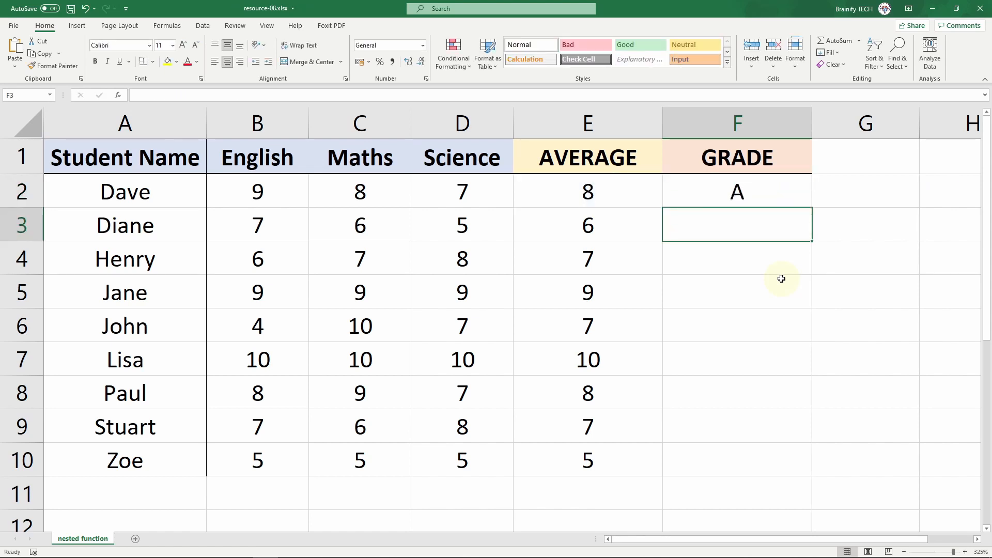
Check F2's grade formula unchanged and fill it down to row 10
{"action": "left_click", "coordinate": [803, 195]}
{"action": "double_click", "coordinate": [806, 194]}
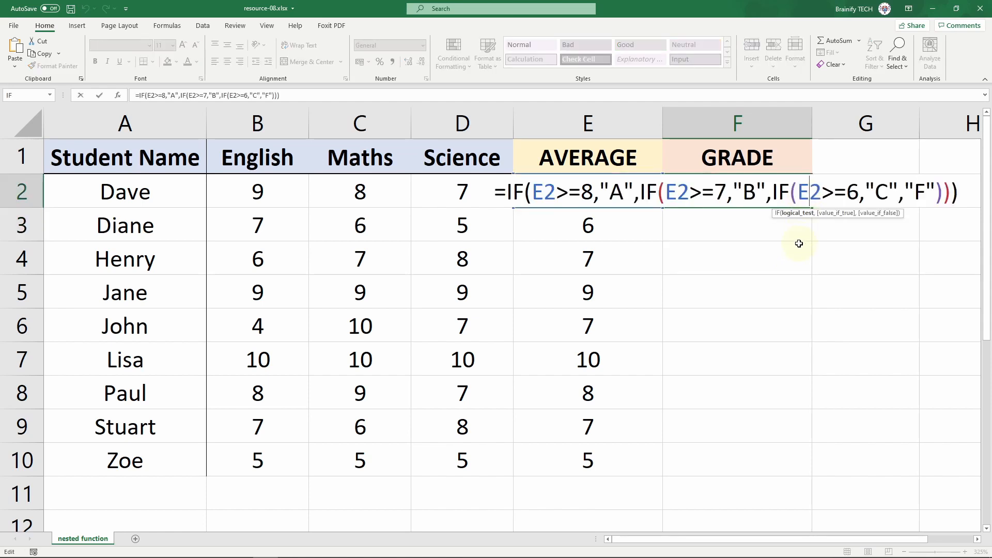
{"action": "key", "text": "Escape"}
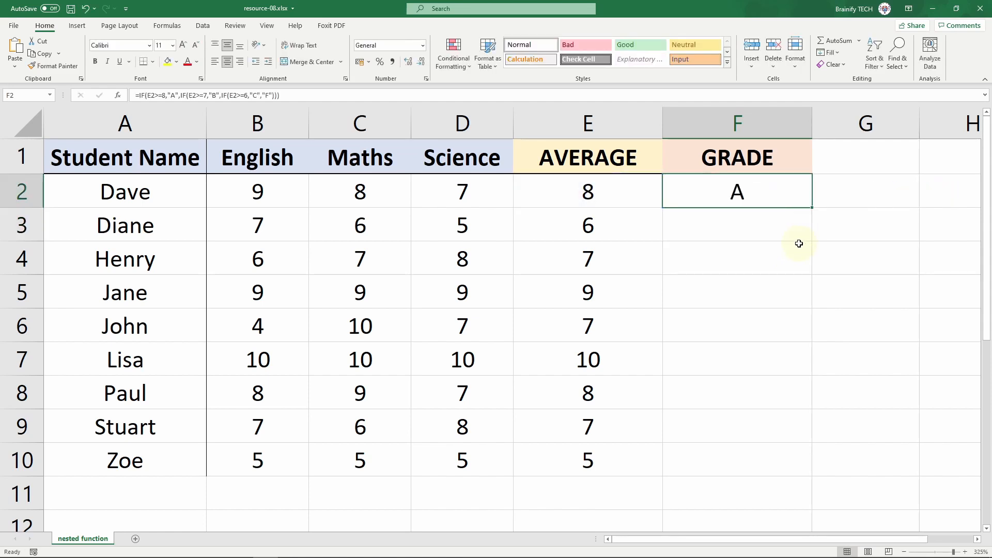
{"action": "double_click", "coordinate": [812, 209]}
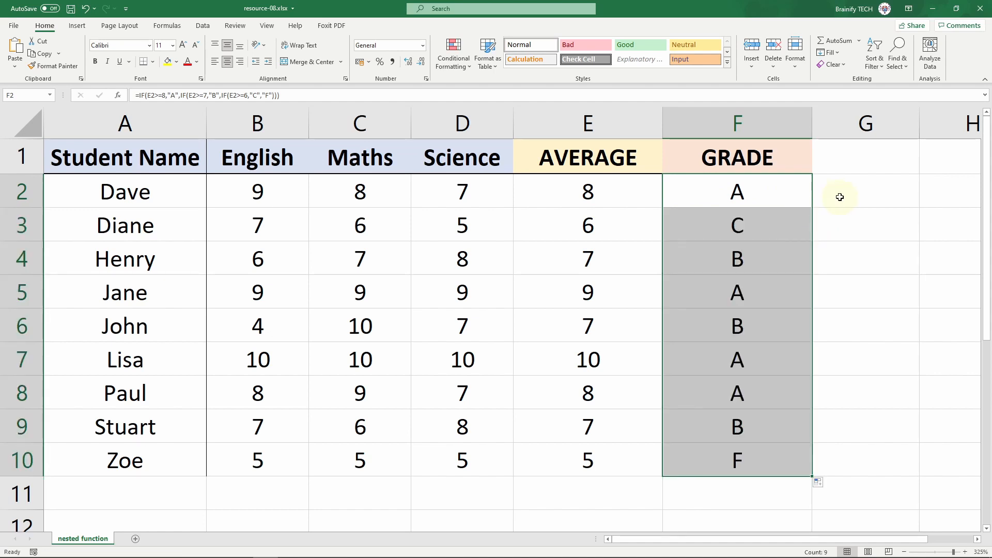
{"action": "double_click", "coordinate": [800, 187]}
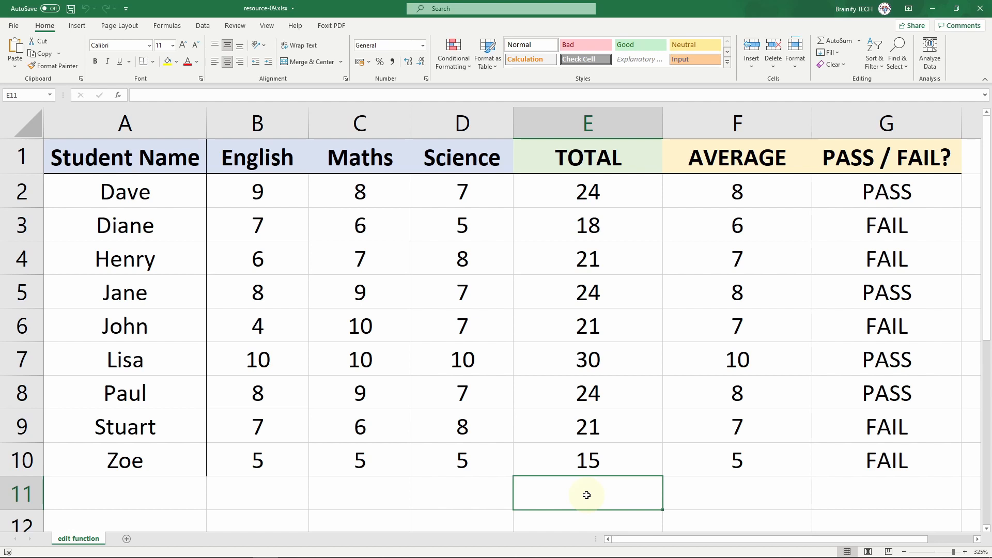
Inspect the SUM formulas behind Dave's total in E2 and Diane's total in E3
{"action": "left_click", "coordinate": [655, 189]}
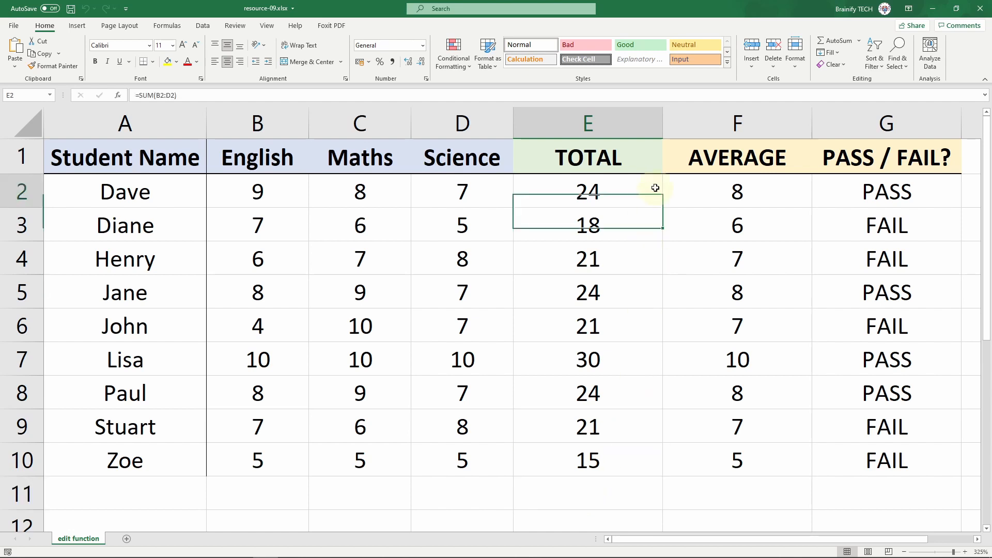
{"action": "key", "text": "F2"}
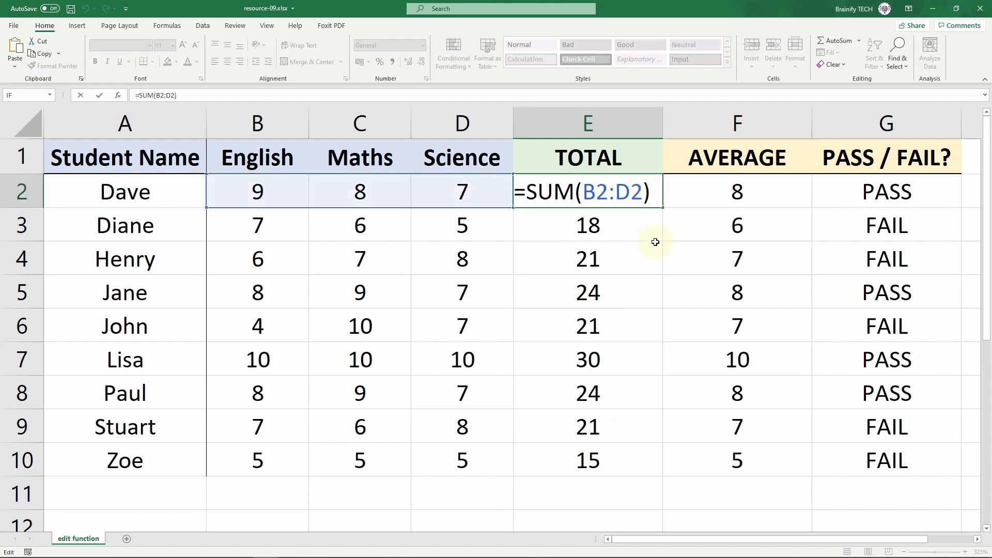
{"action": "key", "text": "Escape"}
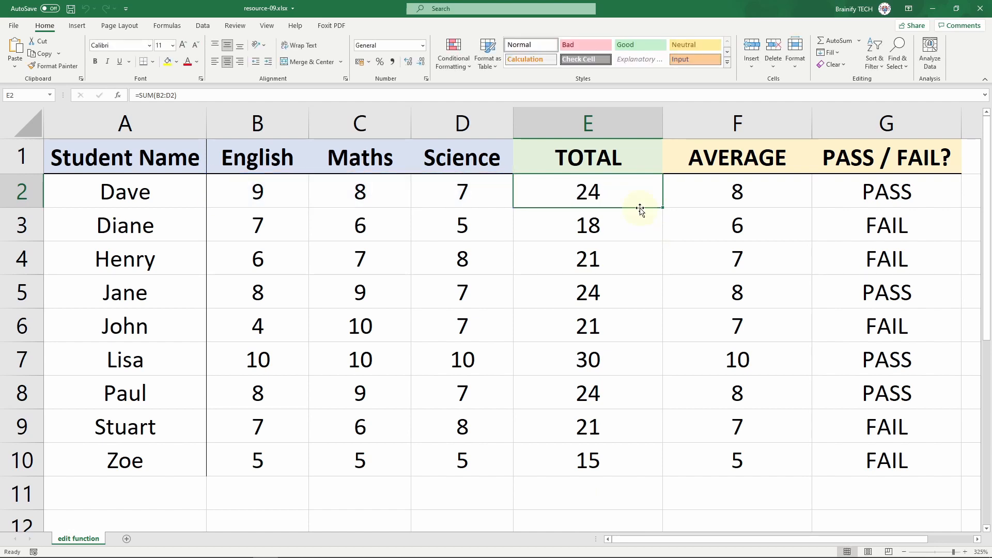
{"action": "left_click", "coordinate": [633, 224]}
{"action": "left_click", "coordinate": [253, 98]}
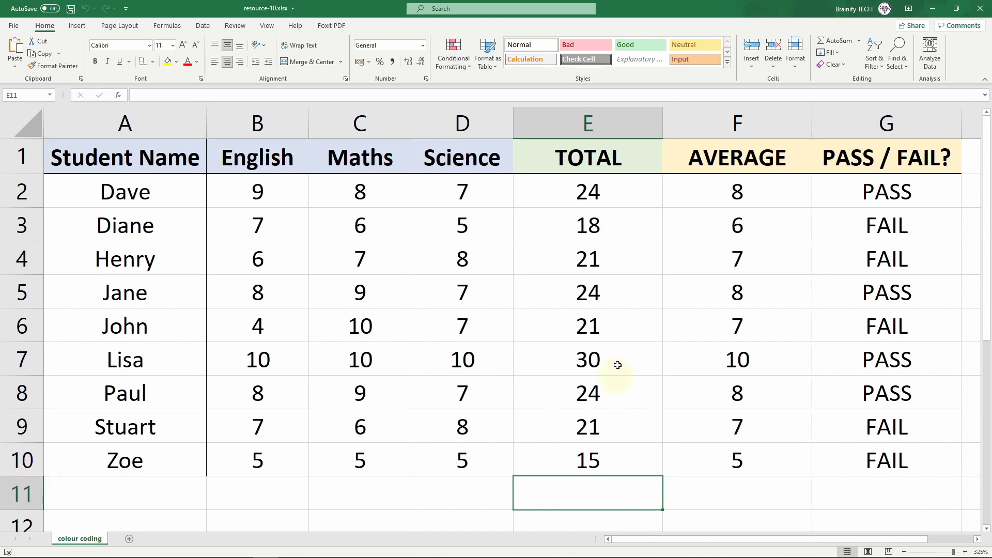
View the =SUM formulas in E2 (Dave) and E3 (Diane) of the TOTAL column
{"action": "left_click", "coordinate": [644, 200]}
{"action": "double_click", "coordinate": [643, 200]}
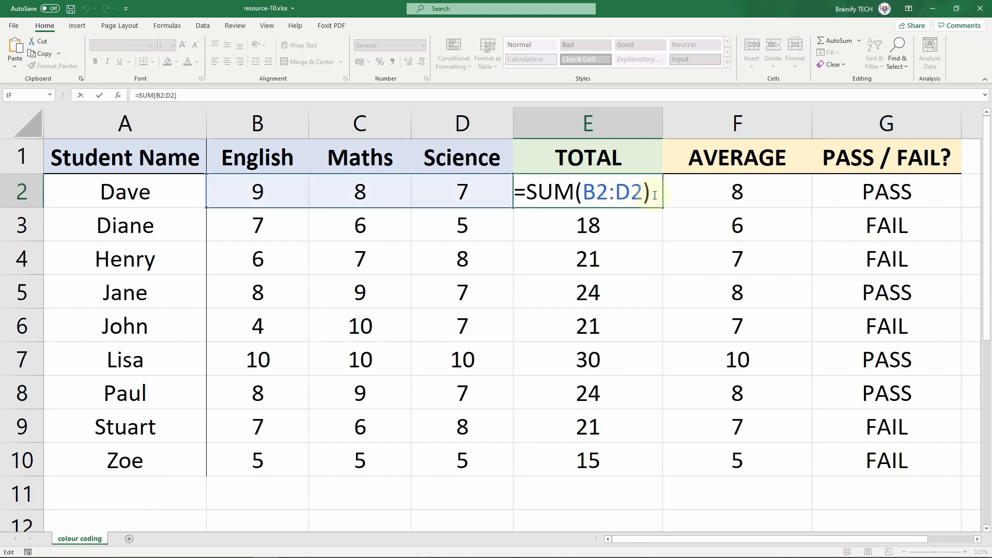
{"action": "key", "text": "Escape"}
{"action": "left_click", "coordinate": [640, 225]}
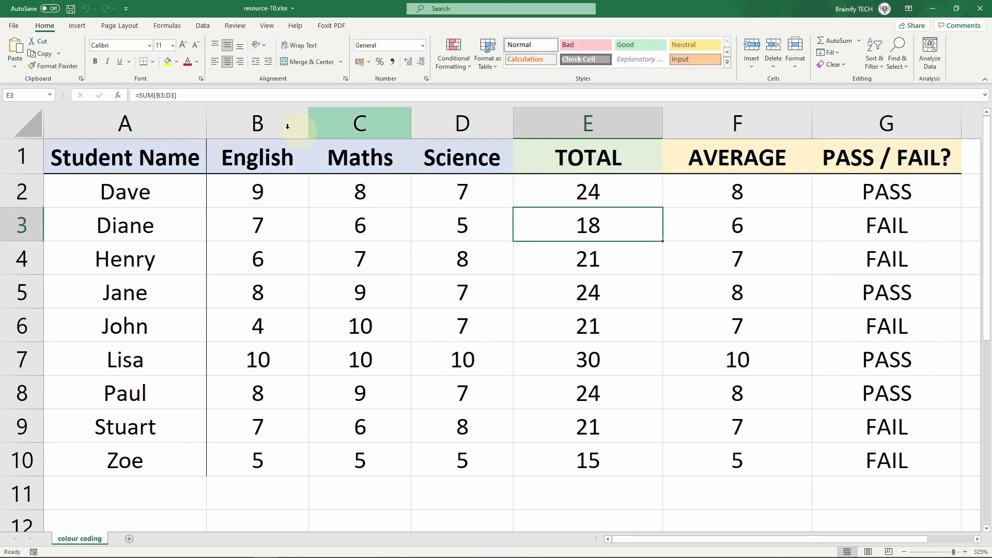
{"action": "left_click", "coordinate": [233, 92]}
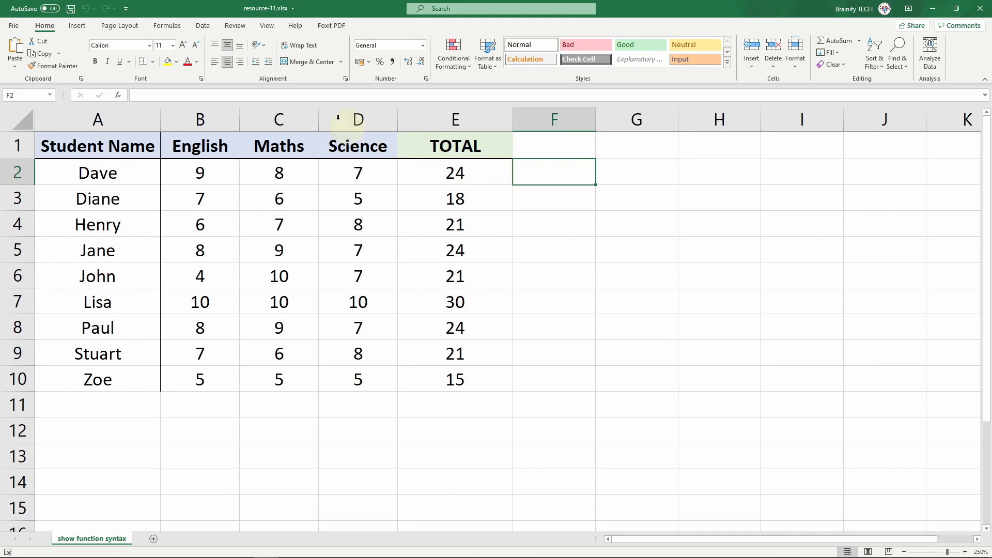
Turn Show Formulas on to reveal the TOTAL column's SUM formulas, then off again
{"action": "left_click", "coordinate": [172, 26]}
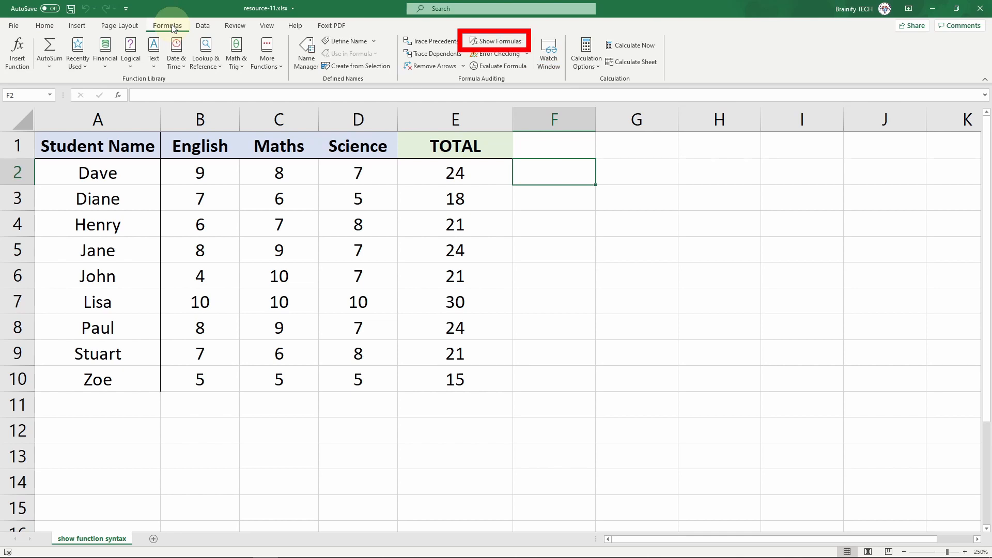
{"action": "left_click", "coordinate": [499, 41]}
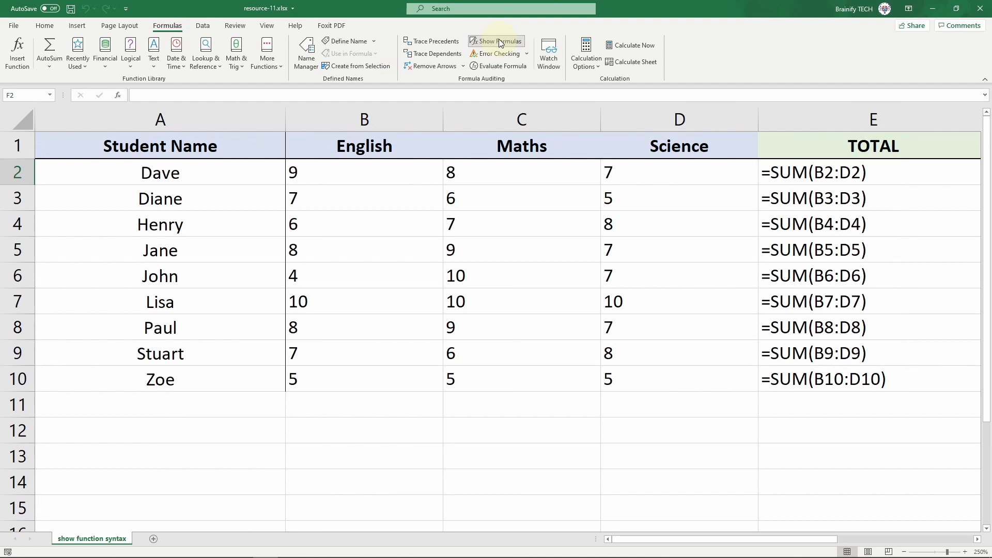
{"action": "left_click", "coordinate": [500, 41]}
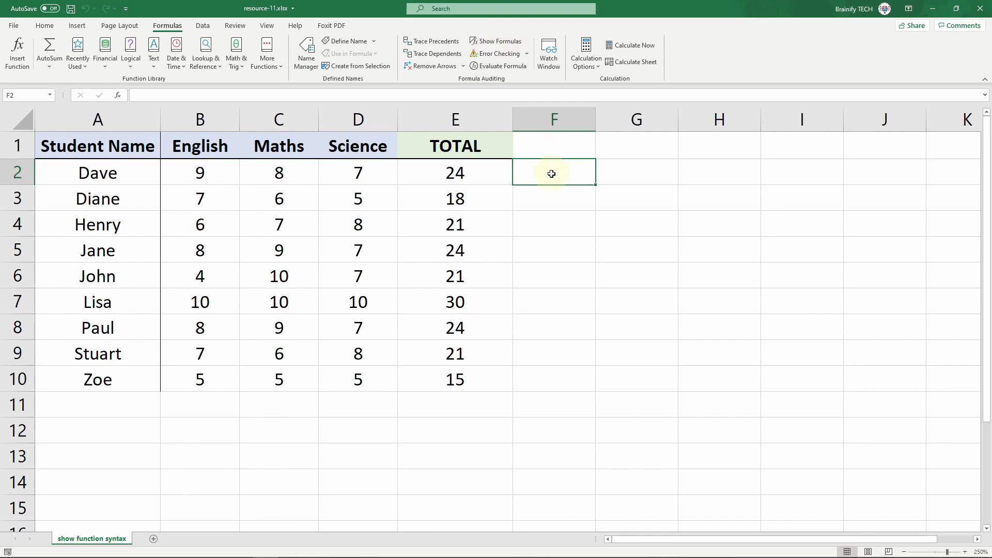